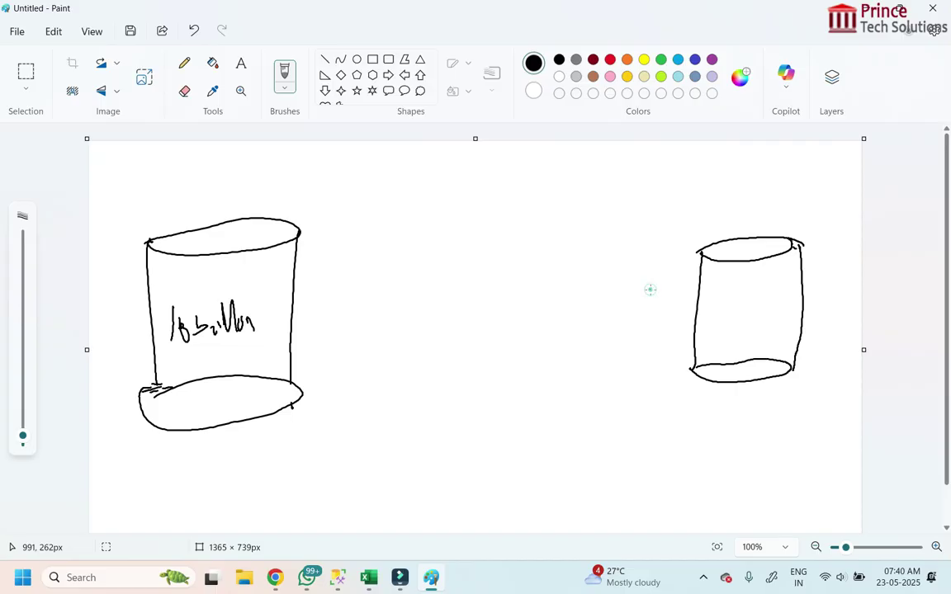
- Draw an arrow from the source cylinder to the target cylinder and write 2 AM below its start
mouse_move(290, 353)
mouse_down()
mouse_move(690, 333)
mouse_move(676, 327)
mouse_move(667, 357)
mouse_up()
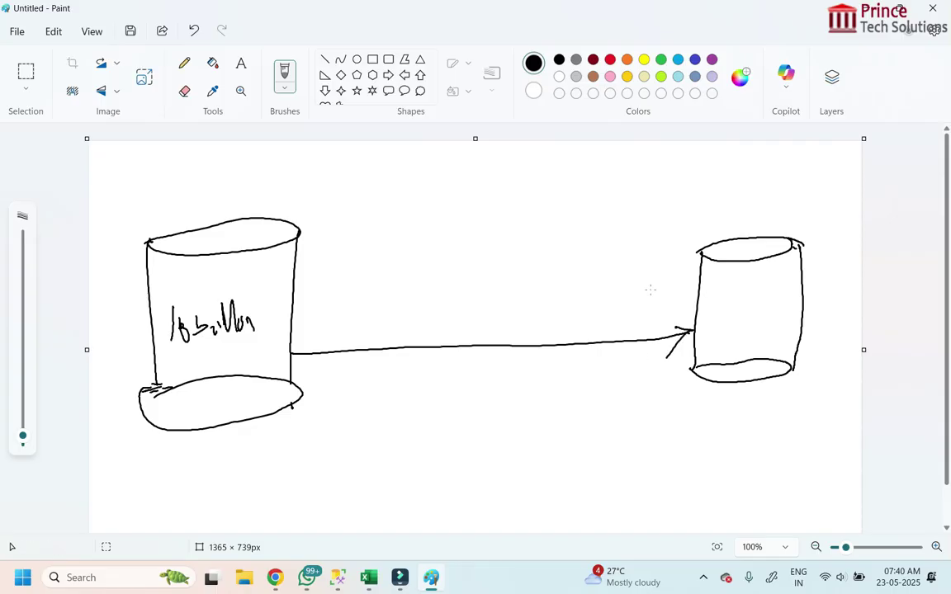
mouse_move(337, 385)
mouse_down()
mouse_move(334, 408)
mouse_move(353, 408)
mouse_up()
drag(372, 385, 371, 409)
mouse_move(377, 379)
mouse_down()
mouse_move(385, 408)
mouse_move(382, 397)
mouse_up()
mouse_move(390, 407)
mouse_down()
mouse_move(391, 381)
mouse_move(409, 406)
mouse_up()
click(413, 392)
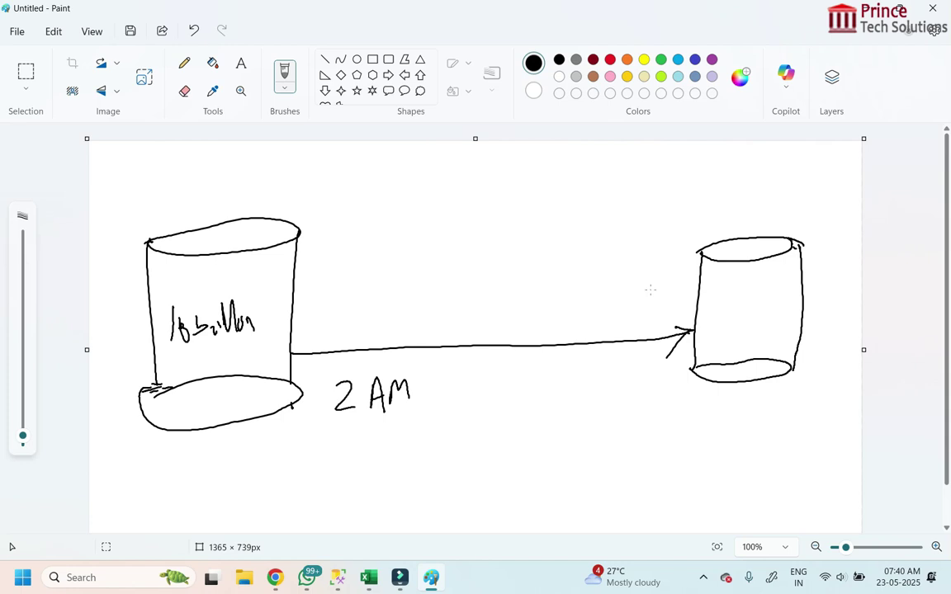
- Write the label 10 bl. (30 min) above the arrow between the two cylinders
mouse_move(372, 315)
mouse_down()
mouse_move(373, 340)
mouse_move(397, 336)
mouse_move(423, 303)
mouse_move(425, 337)
mouse_up()
click(431, 330)
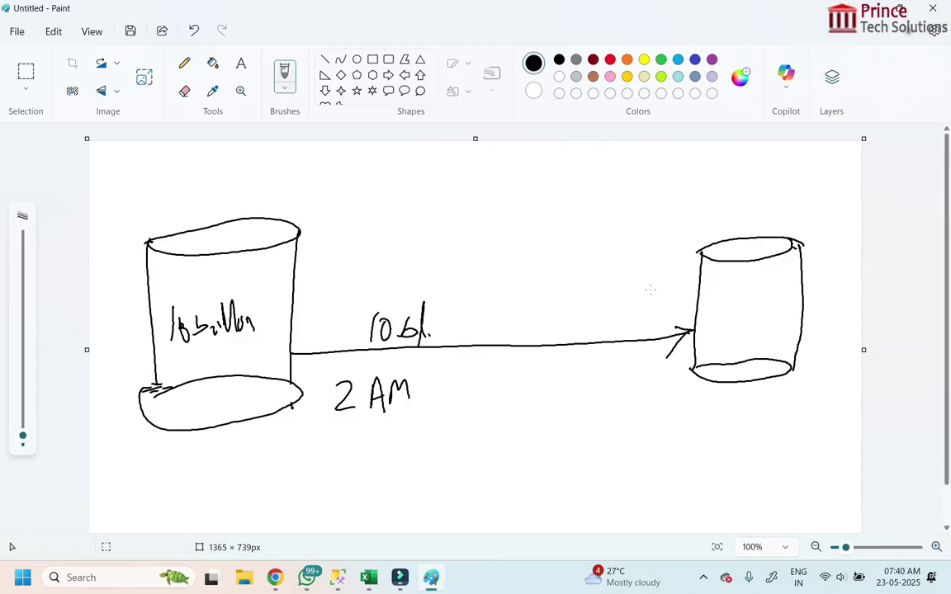
mouse_move(461, 304)
mouse_down()
mouse_move(474, 348)
mouse_move(482, 318)
mouse_move(467, 330)
mouse_move(501, 314)
mouse_move(520, 325)
mouse_move(546, 315)
mouse_move(574, 330)
mouse_move(579, 319)
mouse_move(575, 339)
mouse_up()
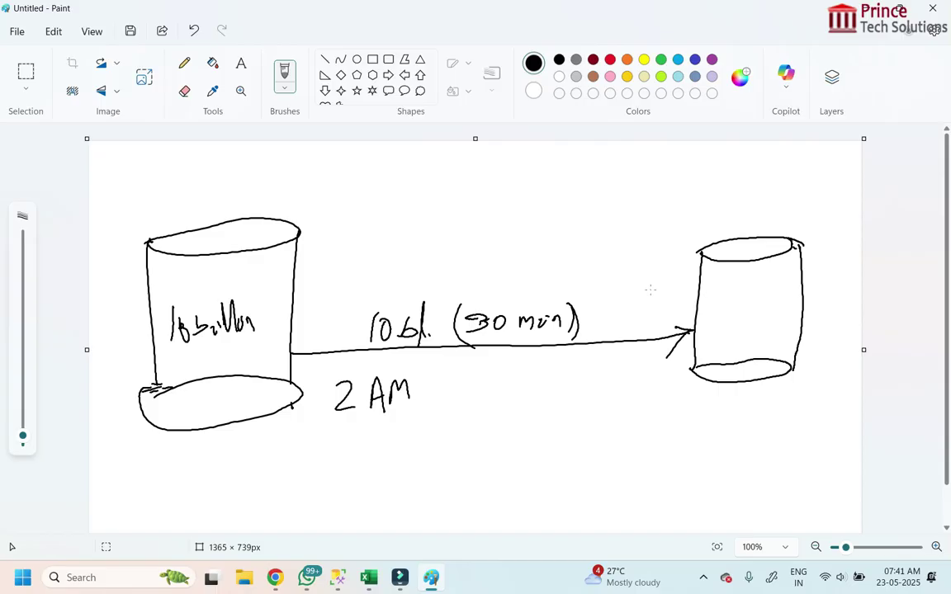
- Write an underlined Case 1 label below the arrow and the heading Parallel loading above the diagram
drag(291, 382, 290, 400)
click(295, 395)
mouse_move(541, 372)
mouse_down()
mouse_move(538, 404)
mouse_move(557, 386)
mouse_move(566, 397)
mouse_up()
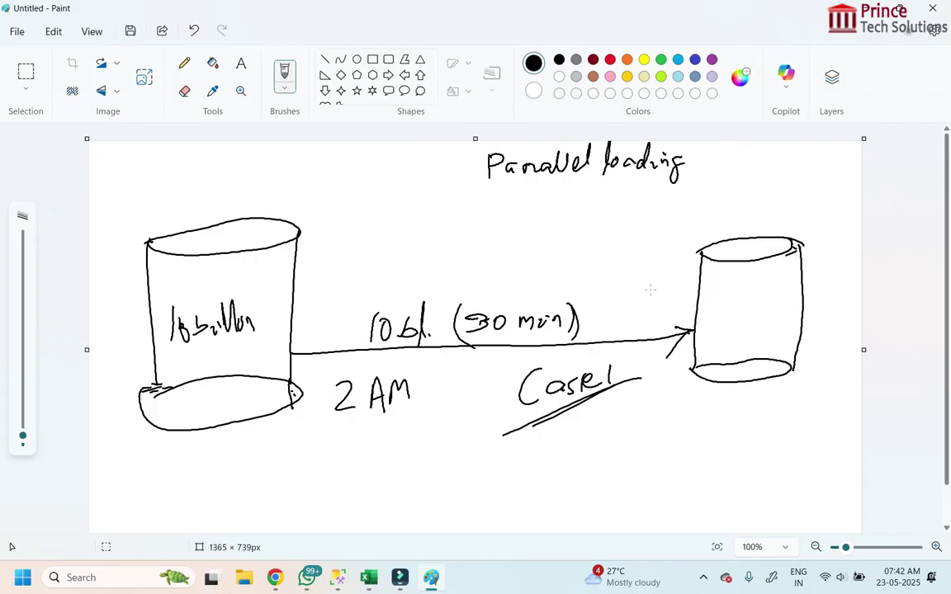
- Write an underlined Case-2 label and draw an arrow from the source cylinder that splits into five parallel arrows
drag(330, 211, 328, 239)
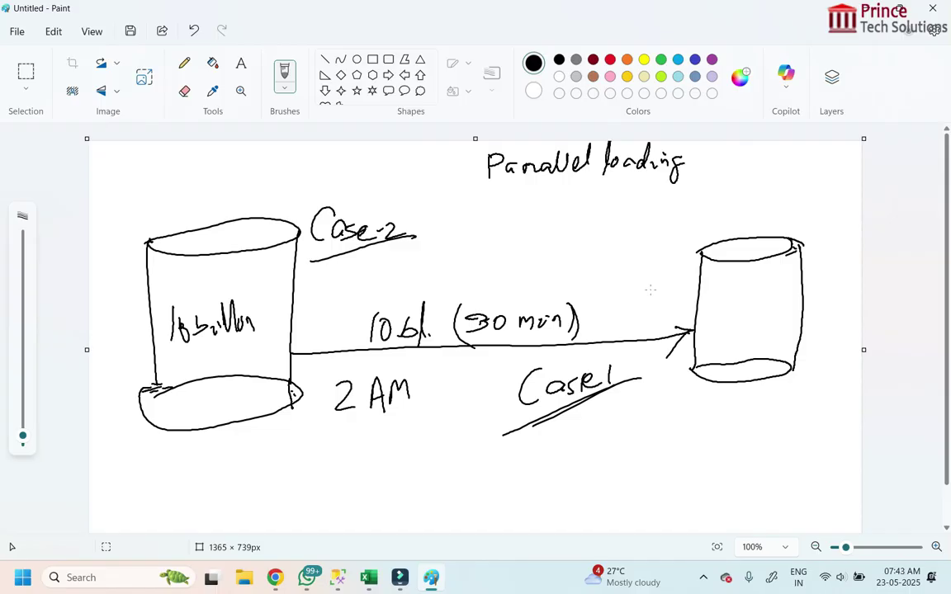
mouse_move(289, 279)
mouse_down()
mouse_move(439, 268)
mouse_move(499, 201)
mouse_move(547, 198)
mouse_up()
drag(453, 240, 521, 236)
drag(459, 257, 524, 255)
mouse_move(451, 276)
mouse_down()
mouse_move(530, 273)
mouse_move(520, 283)
mouse_up()
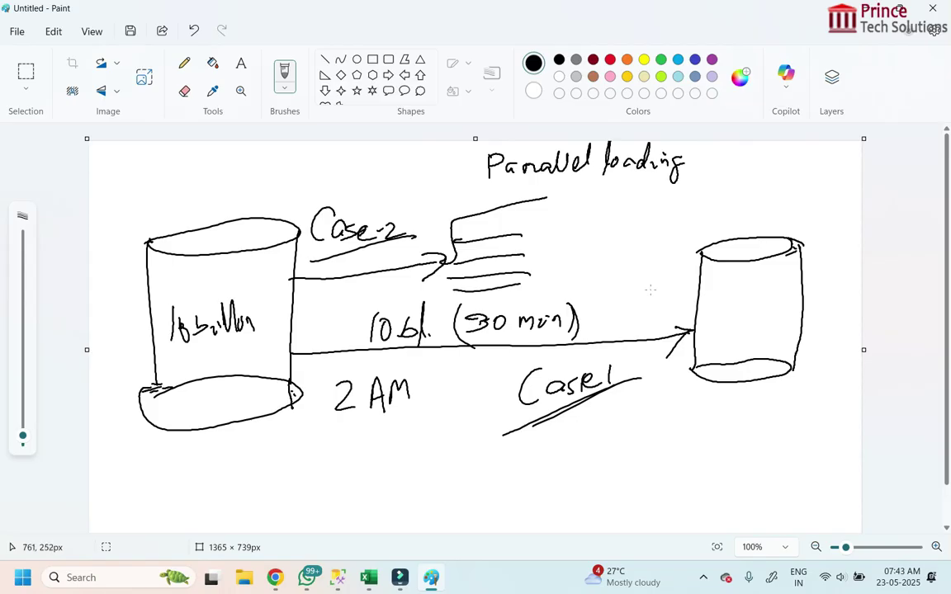
mouse_move(457, 249)
mouse_down()
mouse_move(493, 286)
mouse_move(515, 286)
mouse_up()
drag(524, 191, 518, 299)
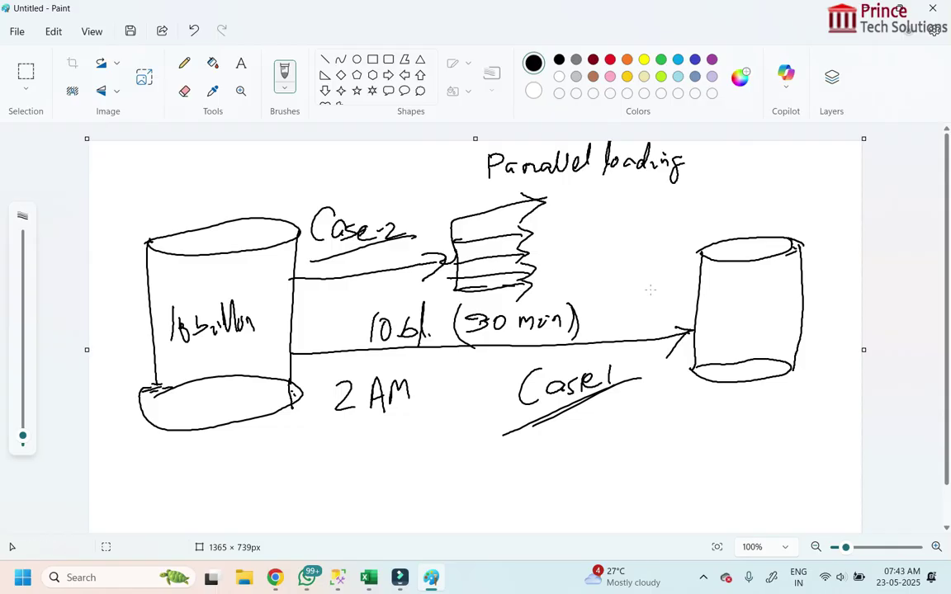
- Label the five parallel arrows with their data volumes, from 1bl on the uppermost to 1.7bl on the lowest
mouse_move(560, 193)
mouse_down()
mouse_move(559, 208)
mouse_move(581, 206)
mouse_move(548, 237)
mouse_move(575, 236)
mouse_up()
click(577, 241)
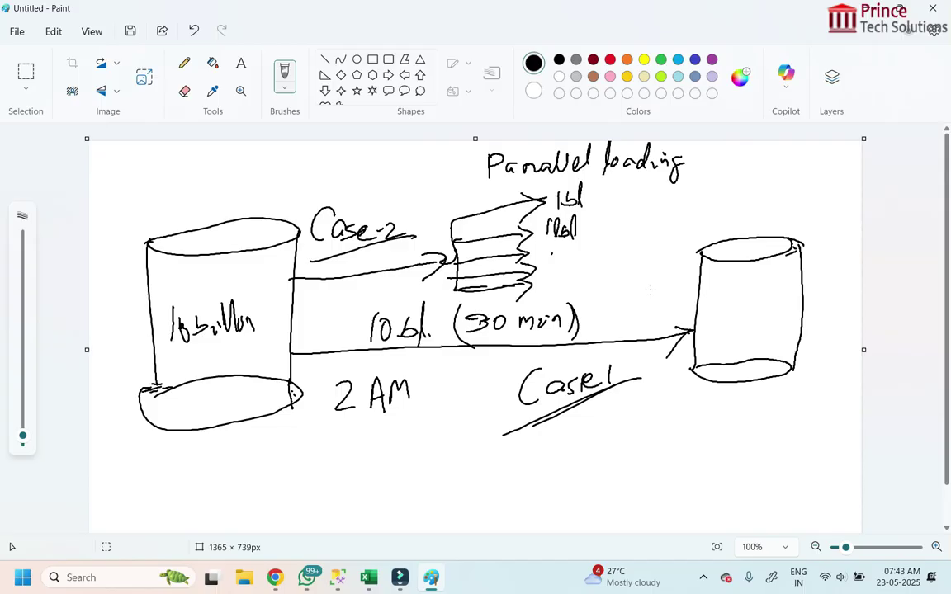
mouse_move(536, 241)
mouse_down()
mouse_move(531, 256)
mouse_move(560, 250)
mouse_up()
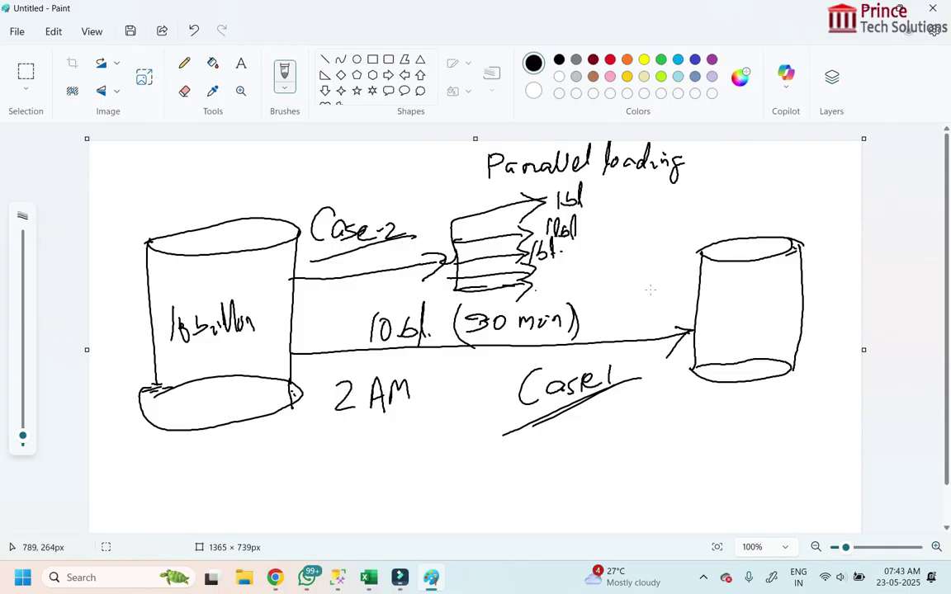
click(543, 282)
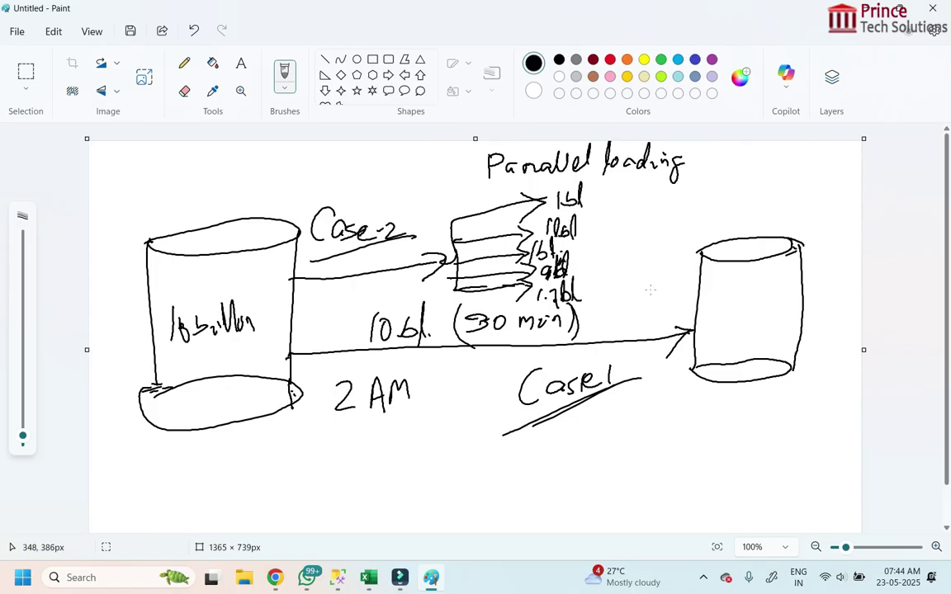
- Retrace the Case 1 arrow and draw a curved arrow from the uppermost 1bl branch to the target cylinder
drag(291, 356, 329, 352)
mouse_move(322, 354)
mouse_down()
mouse_move(543, 361)
mouse_move(696, 329)
mouse_move(676, 356)
mouse_up()
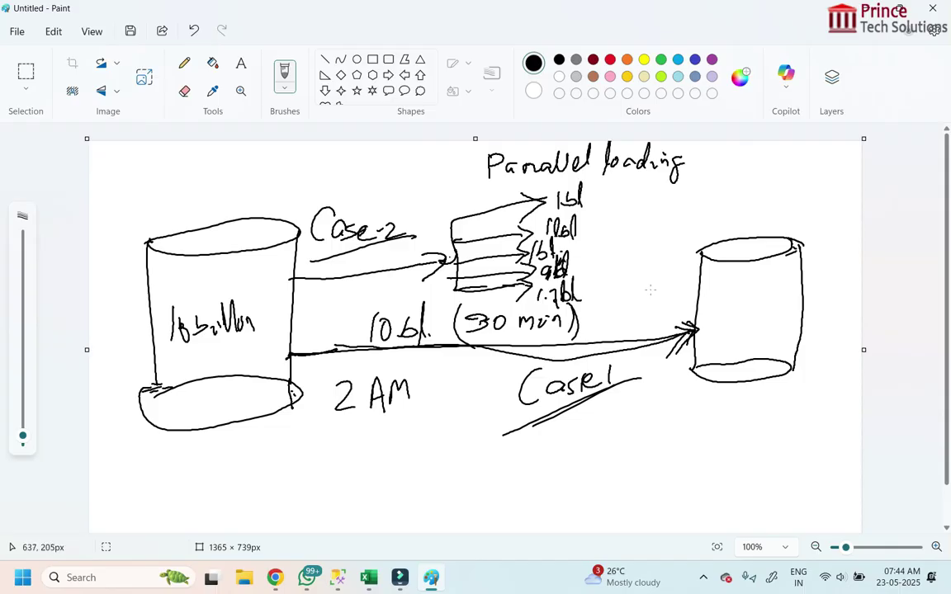
drag(625, 206, 673, 236)
drag(595, 197, 700, 271)
drag(676, 287, 677, 287)
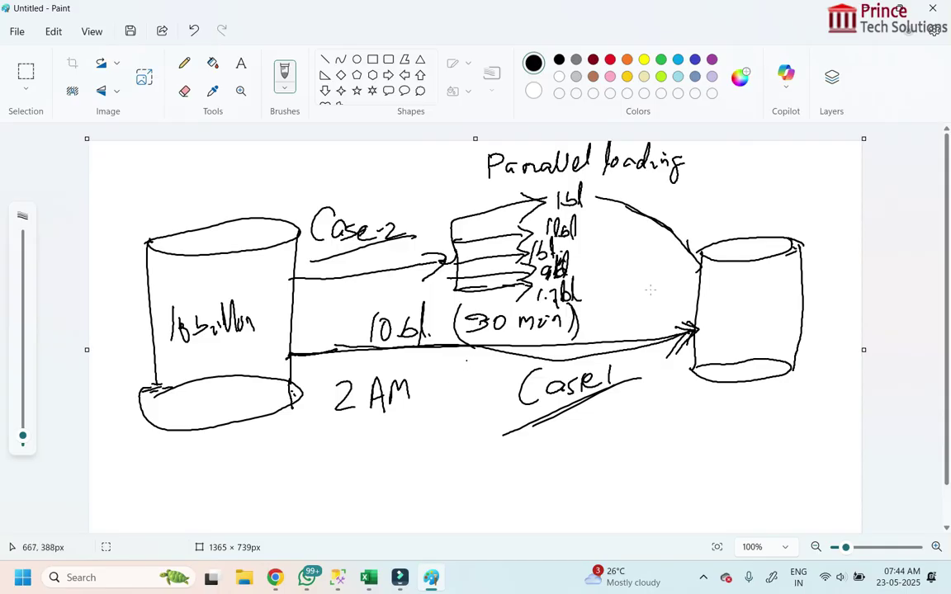
- Write 30 under the Case 1 arrow and 10 min beside the curved arrow, and tick the uppermost branch
mouse_move(483, 357)
mouse_down()
mouse_move(485, 368)
mouse_move(500, 358)
mouse_up()
drag(663, 198, 664, 212)
drag(672, 202, 672, 203)
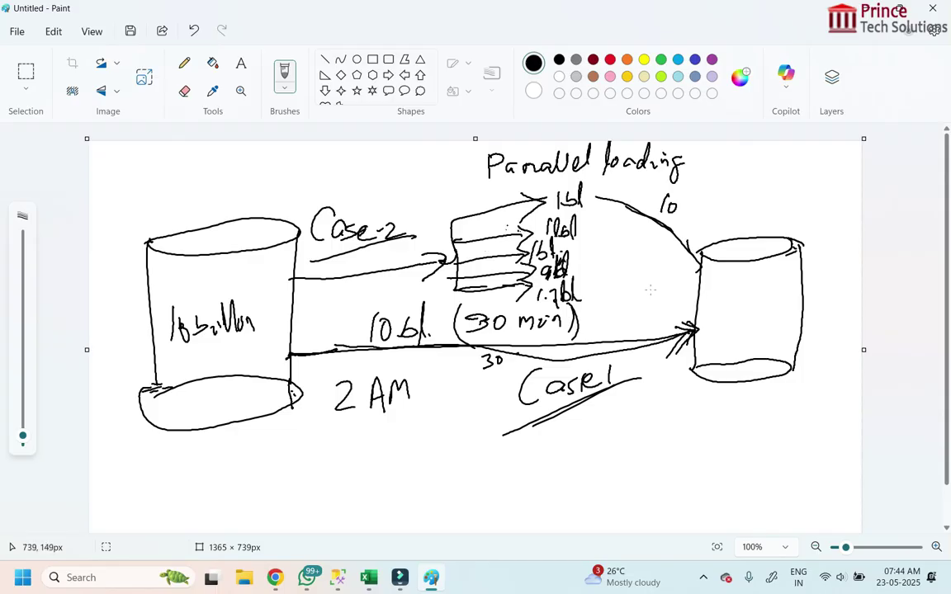
drag(503, 193, 517, 191)
drag(683, 208, 713, 222)
click(633, 233)
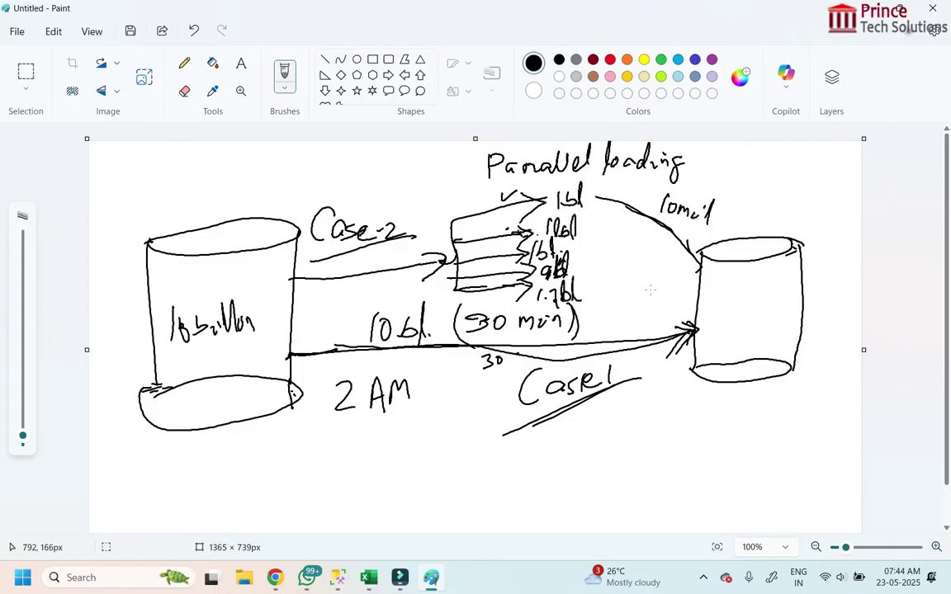
- Draw arrows from the remaining four parallel branches to the target cylinder
drag(579, 234, 695, 277)
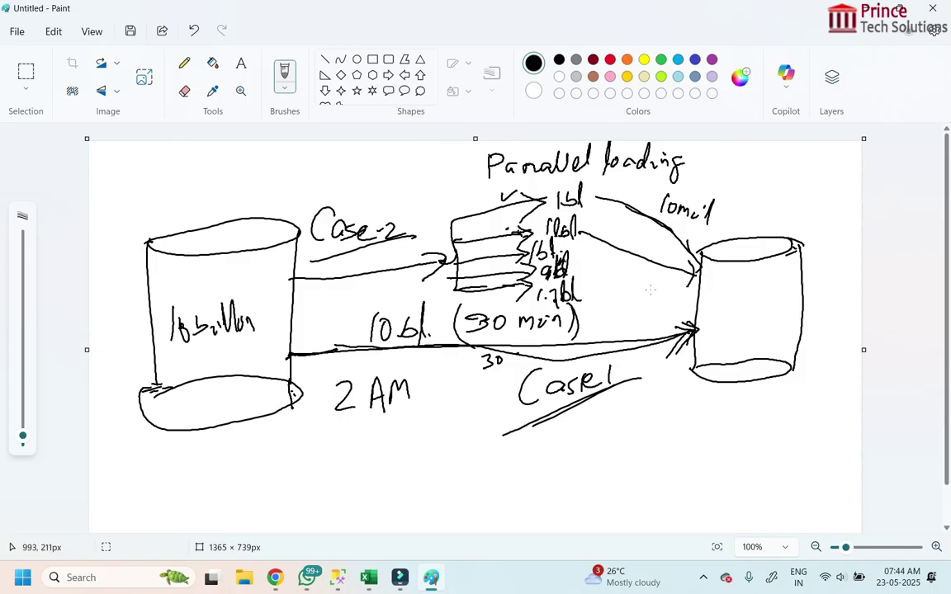
mouse_move(562, 249)
mouse_down()
mouse_move(688, 291)
mouse_move(685, 299)
mouse_up()
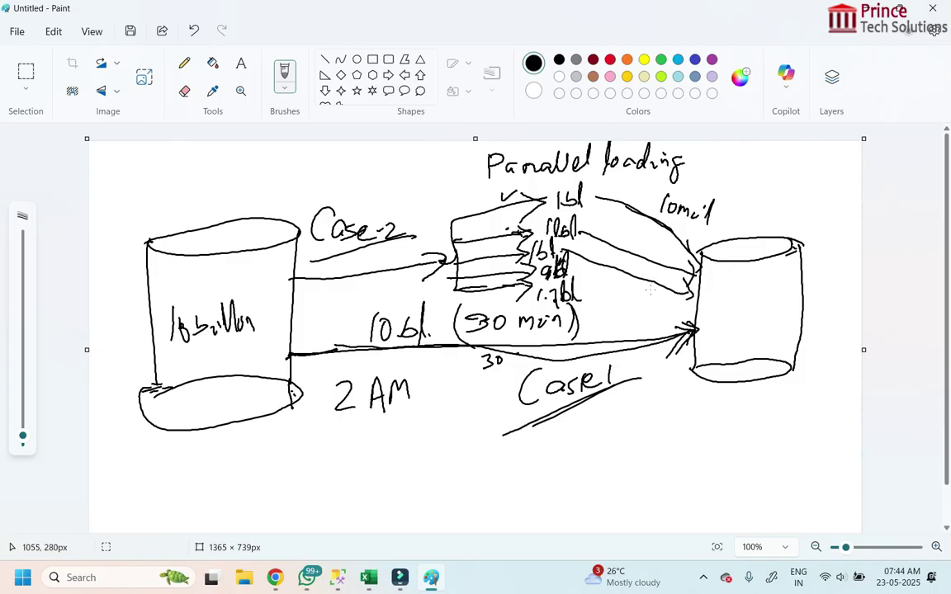
drag(576, 267, 690, 297)
drag(562, 282, 690, 315)
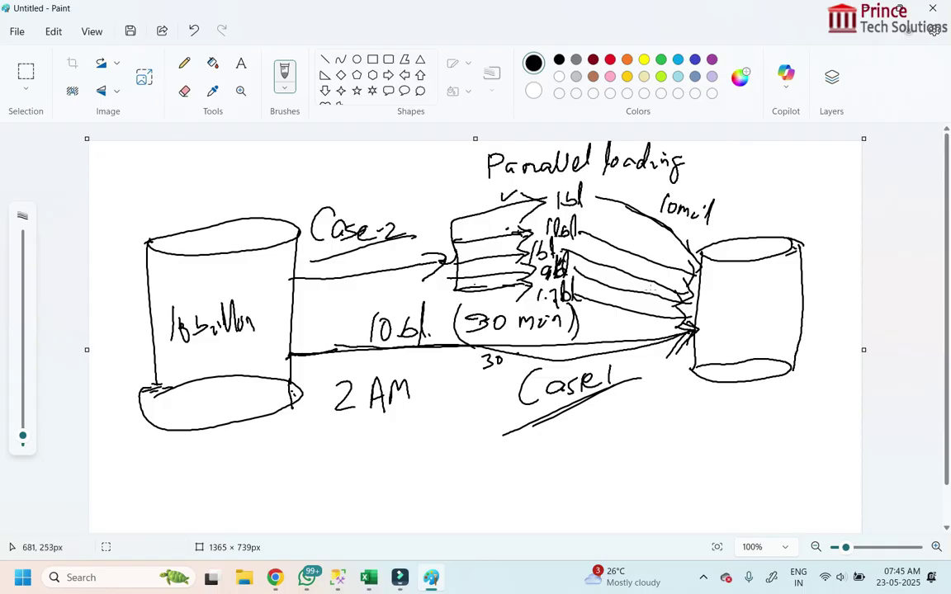
- Write 10 min labels along the lower branch arrows leading to the target cylinder and mark the remaining ones
mouse_move(616, 229)
mouse_down()
mouse_move(616, 240)
mouse_move(623, 233)
mouse_move(660, 241)
mouse_move(615, 272)
mouse_up()
drag(624, 263, 651, 272)
mouse_move(654, 267)
mouse_down()
mouse_move(661, 273)
mouse_move(636, 281)
mouse_move(646, 295)
mouse_up()
drag(610, 334, 611, 333)
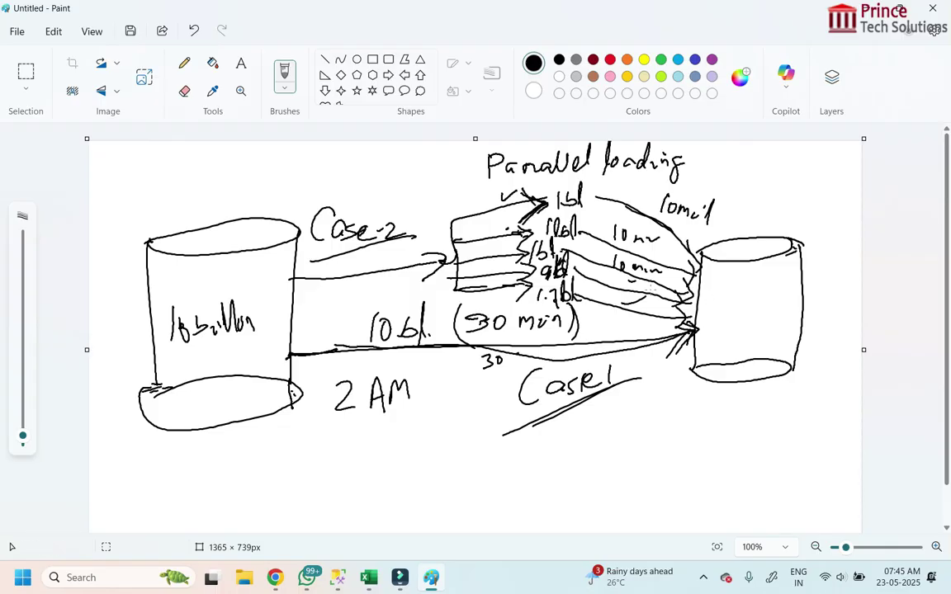
- Write 10bl inside the target cylinder and retrace the start of the Case 1 arrow
mouse_move(718, 302)
mouse_down()
mouse_move(719, 323)
mouse_move(729, 306)
mouse_move(751, 322)
mouse_up()
click(761, 316)
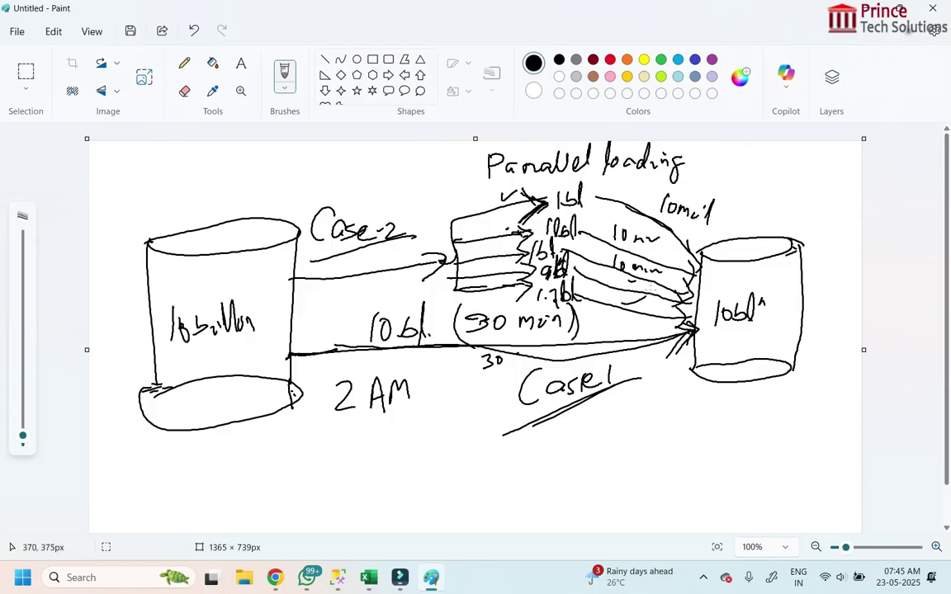
drag(329, 345, 425, 345)
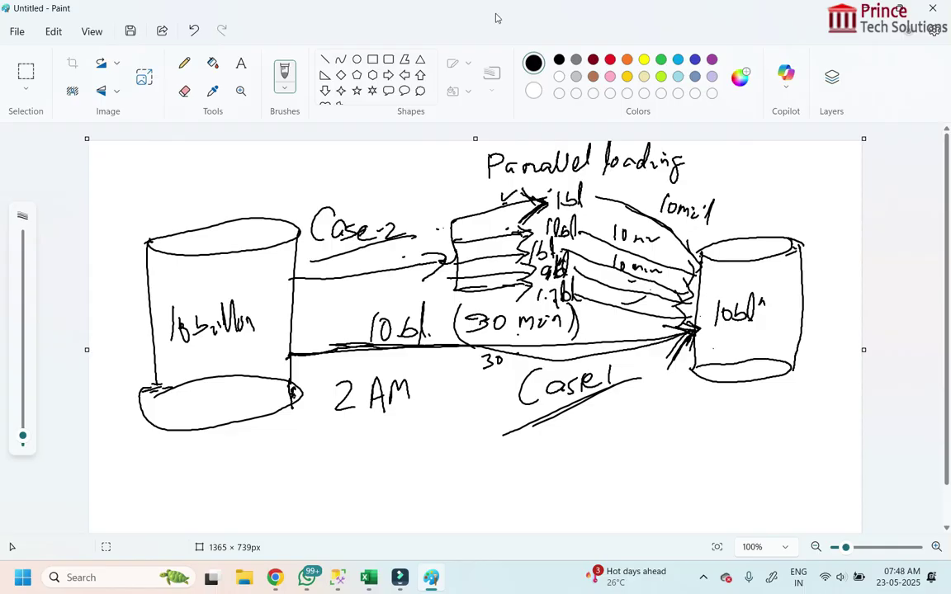
- Switch to SQL Server Management Studio and expand the Views folder of the OrderDB database
click(337, 578)
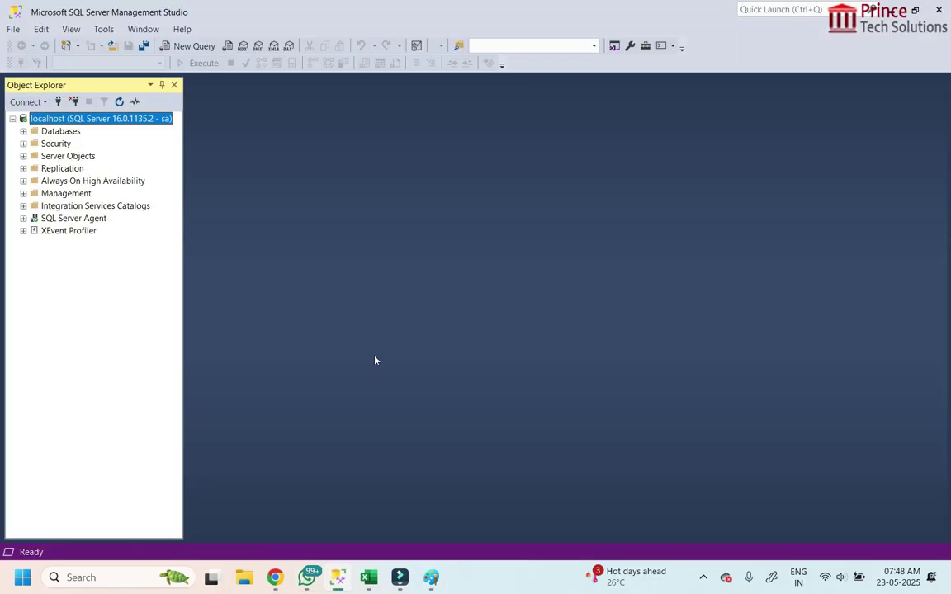
click(23, 132)
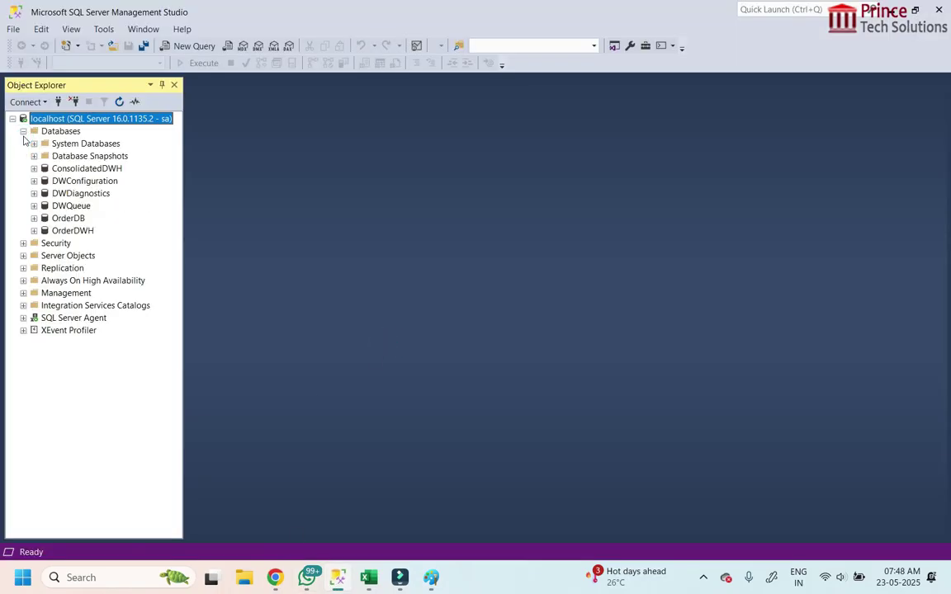
click(34, 218)
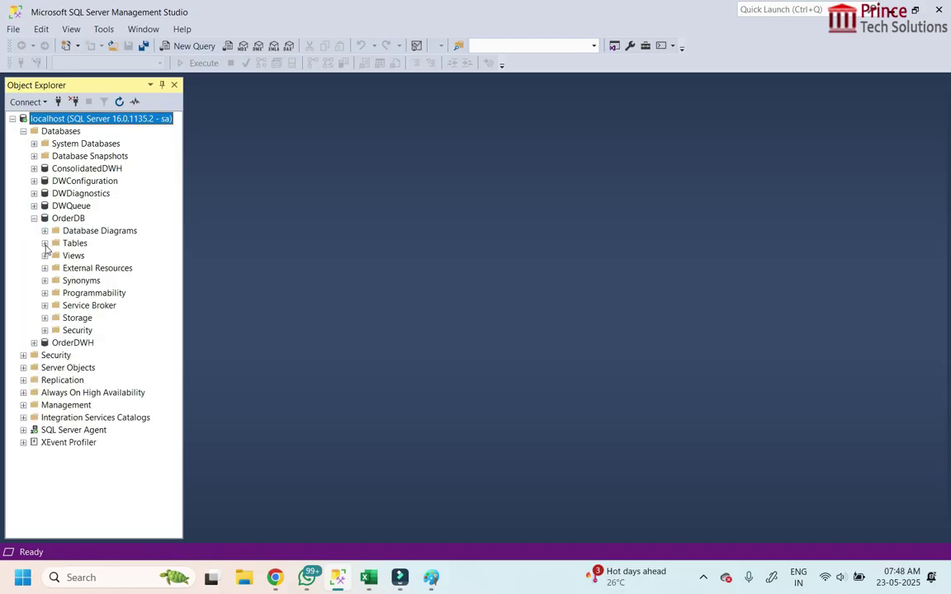
click(45, 256)
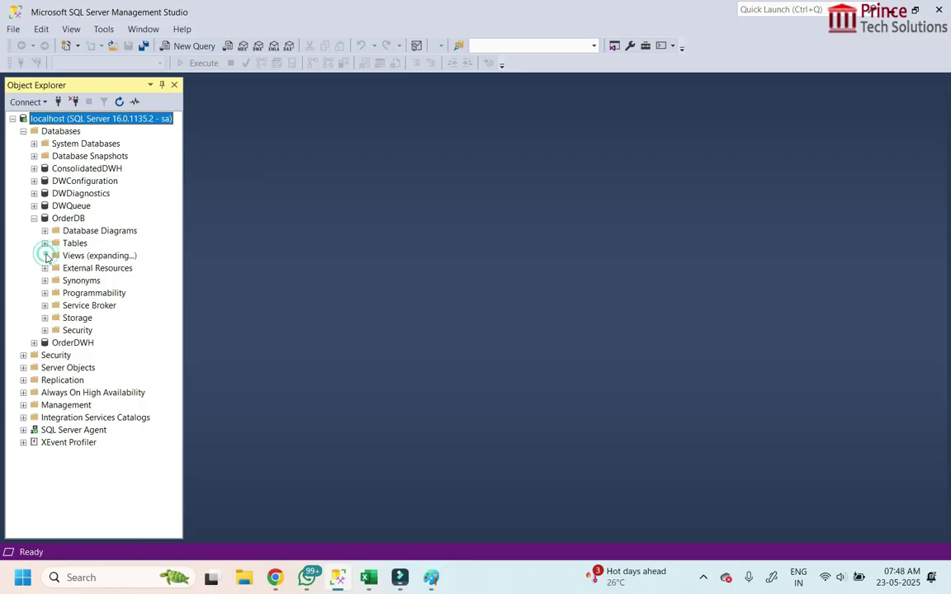
- Select the top 1000 rows of the dbo.vOrderDetails view and check the query messages for the row count
right_click(107, 281)
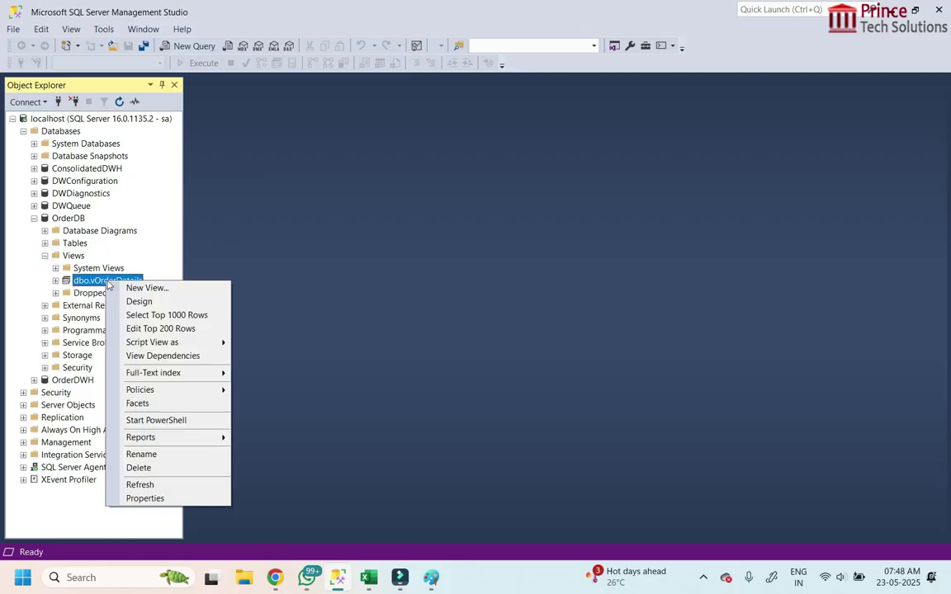
click(208, 315)
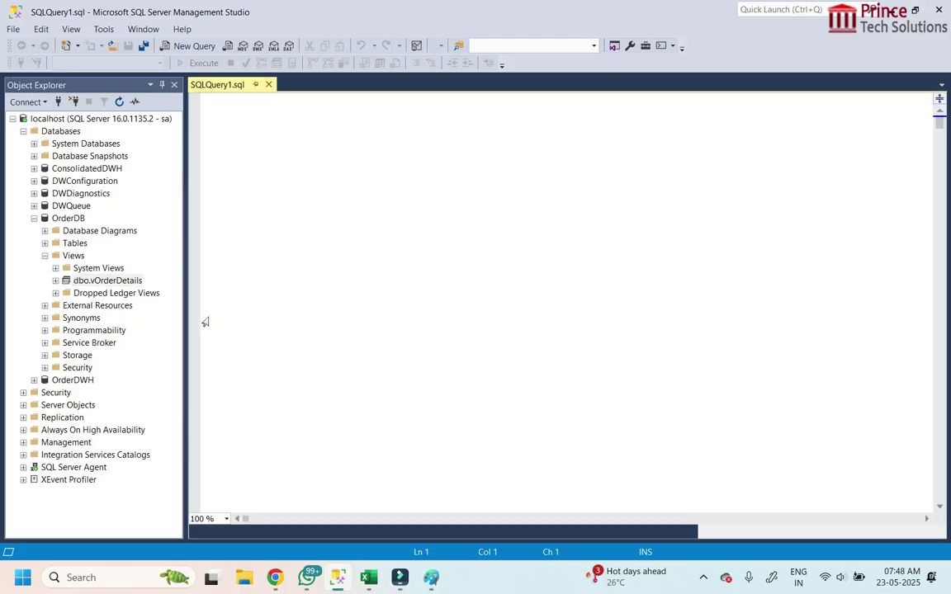
click(262, 325)
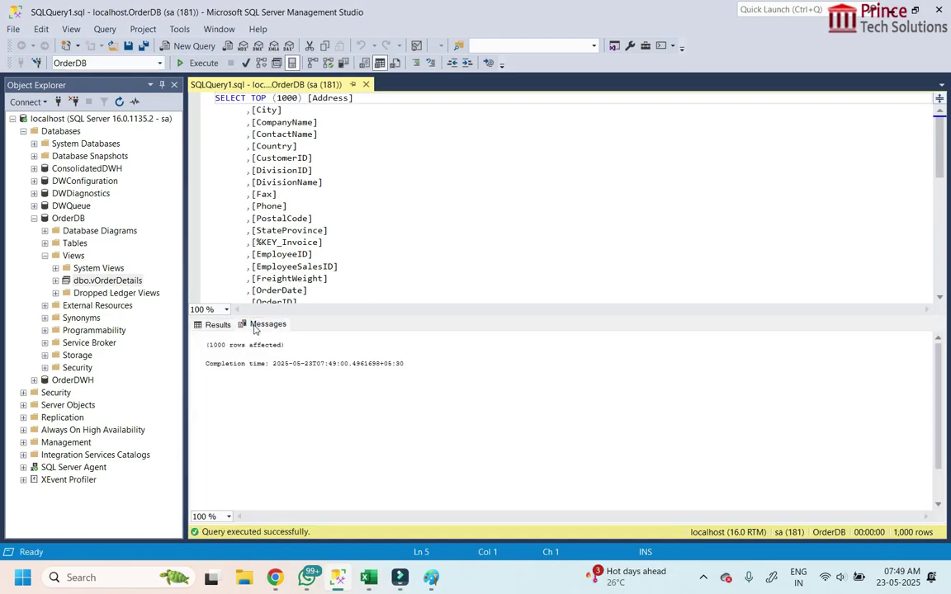
- Remove TOP (1000) from the vOrderDetails query, run it again and check the total row count
drag(304, 98, 251, 98)
key(Delete)
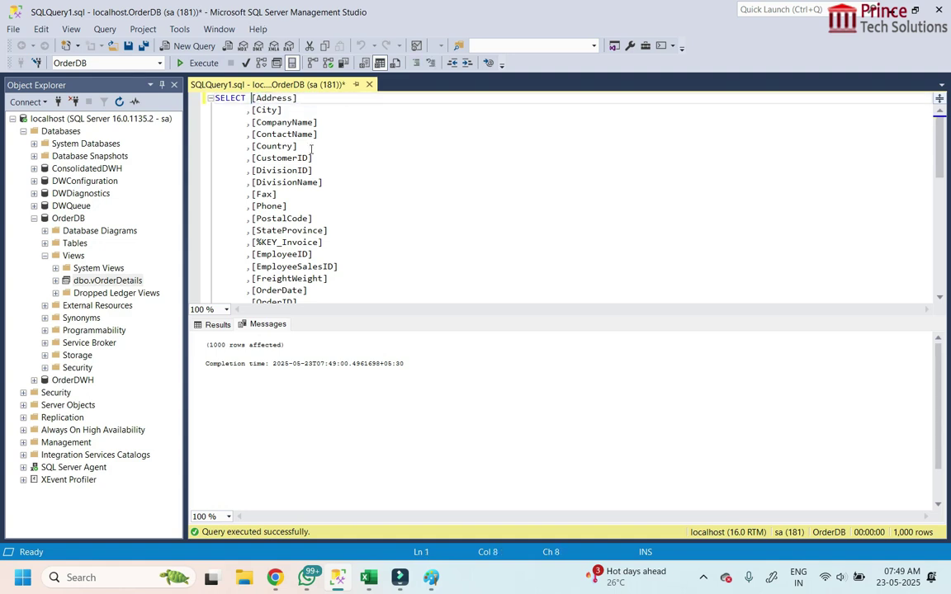
click(204, 64)
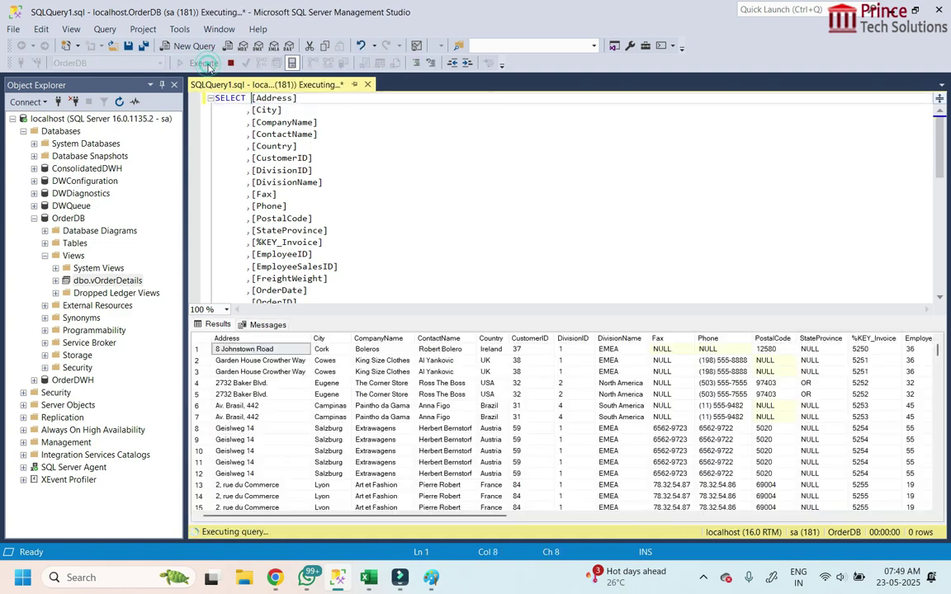
click(259, 327)
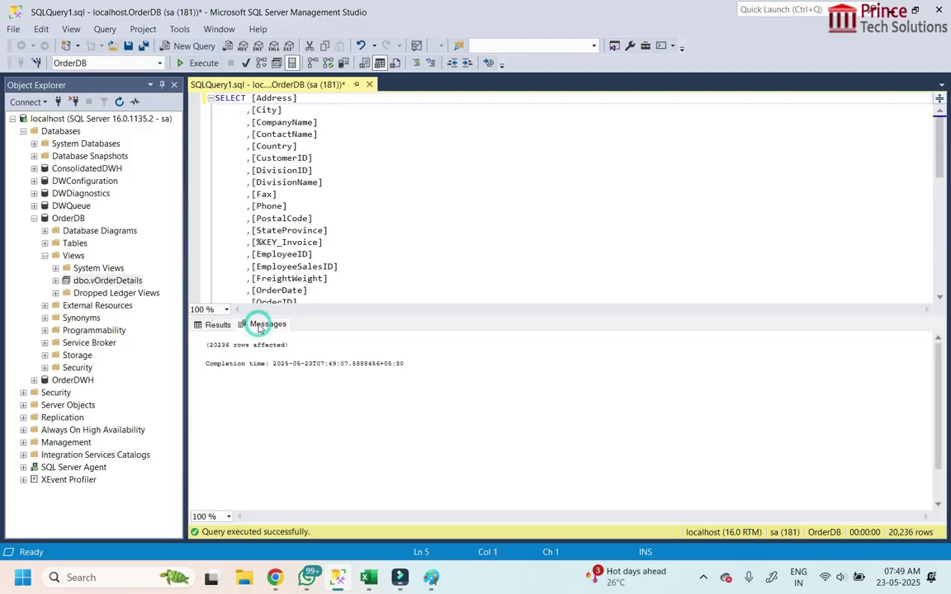
click(399, 247)
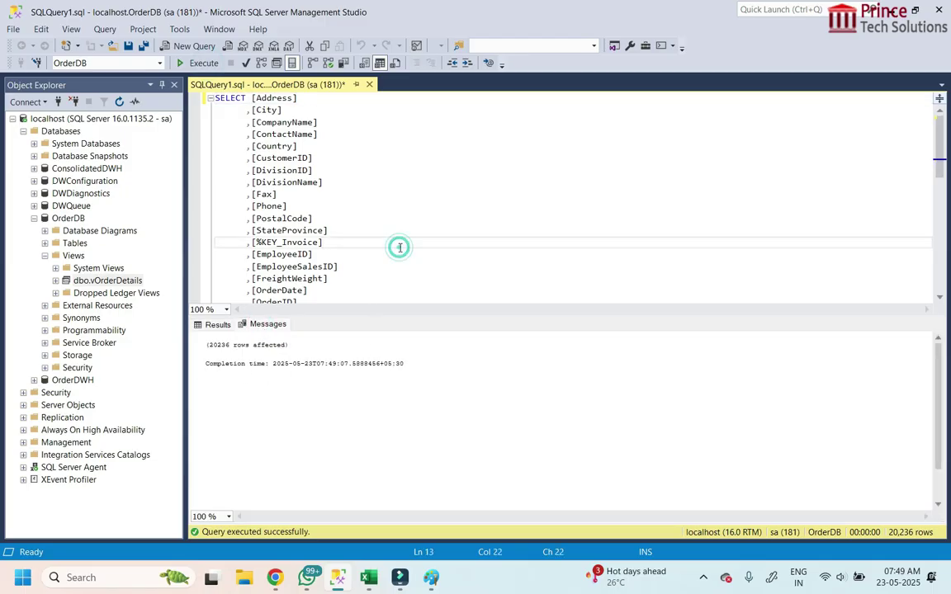
click(429, 207)
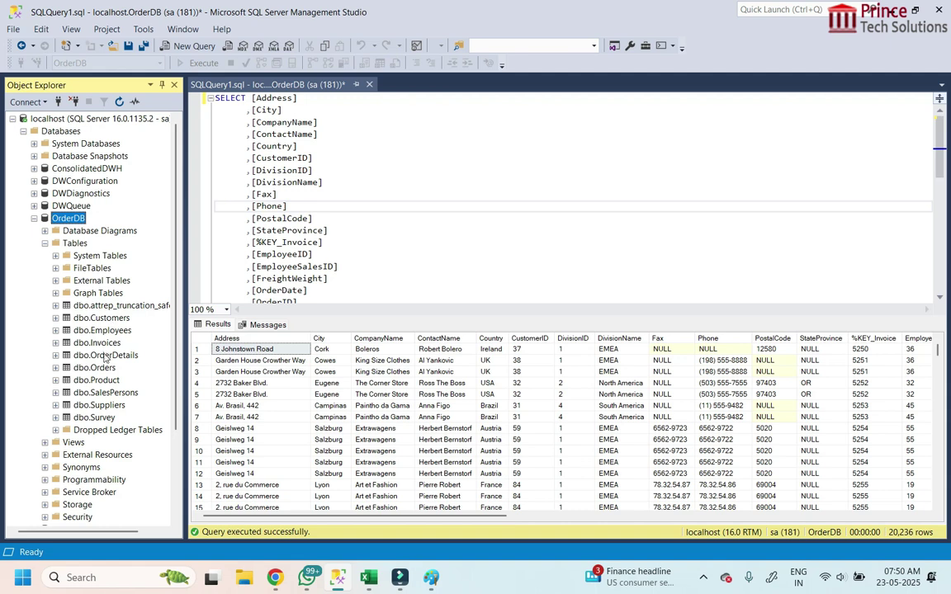
- Select the top 1000 rows of the dbo.OrderDetails table in OrderDB
right_click(105, 355)
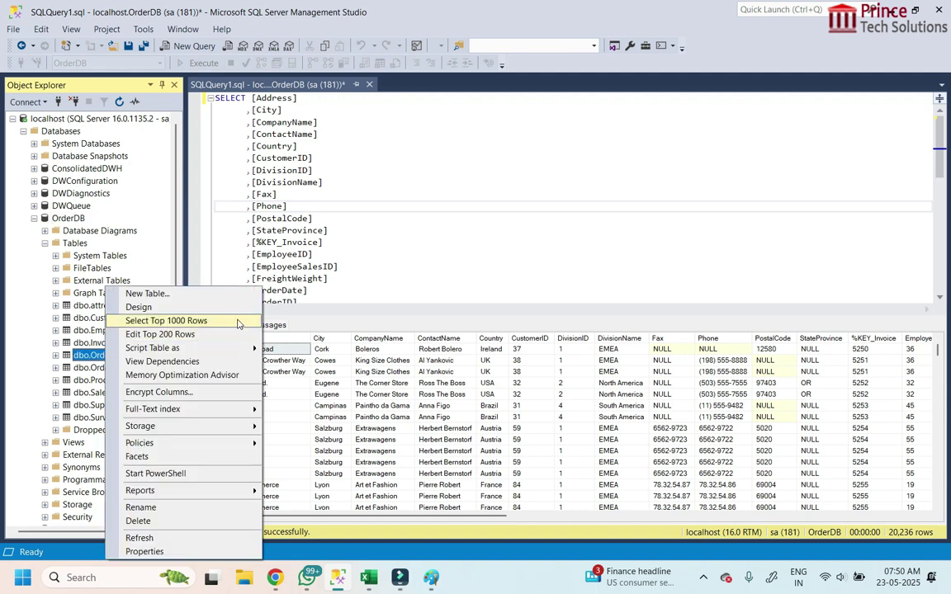
click(240, 323)
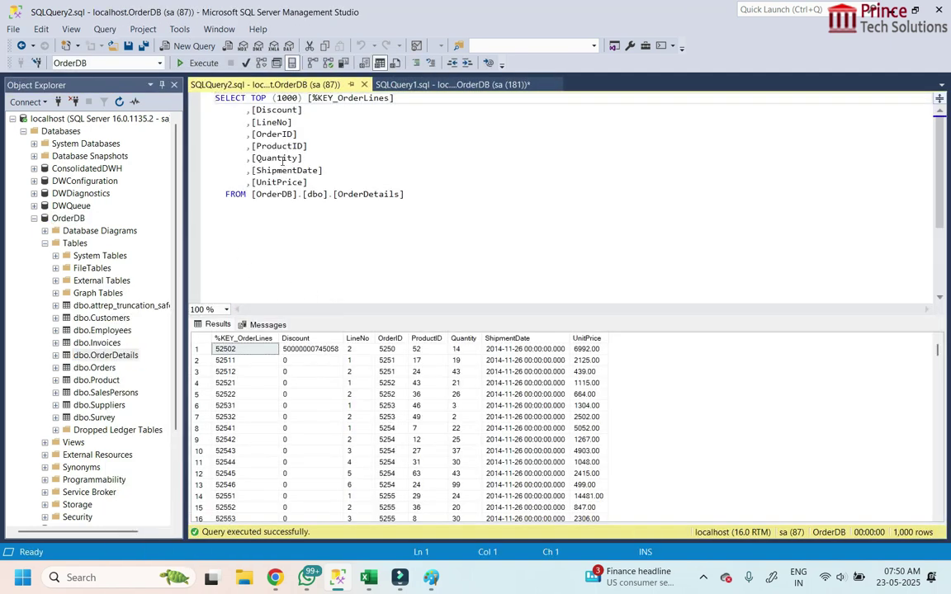
- Remove TOP (1000) from the dbo.OrderDetails query and run it again to retrieve all rows
click(302, 98)
drag(302, 98, 246, 97)
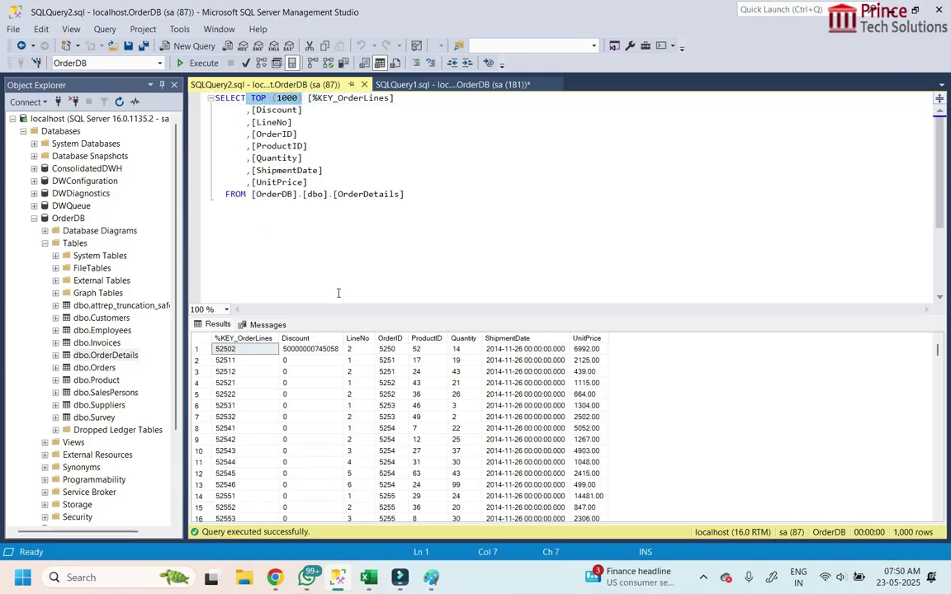
key(Delete)
click(420, 251)
click(198, 63)
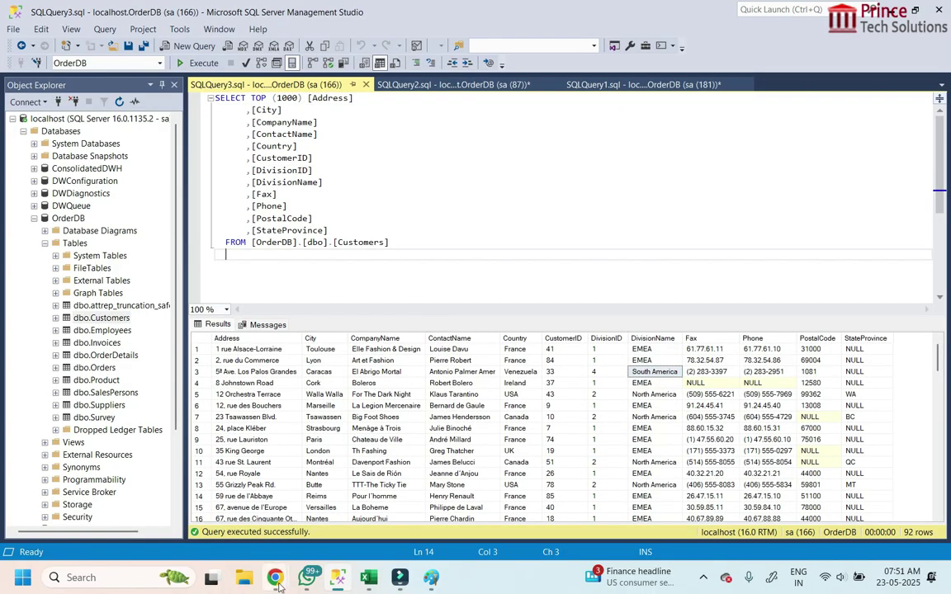
- Switch to the Qlik Replicate Web Console and assign SourseMsSQLOrderDB as source and TargetMsSQLOrderDWH as target of the Parallel Loading task
mouse_move(279, 585)
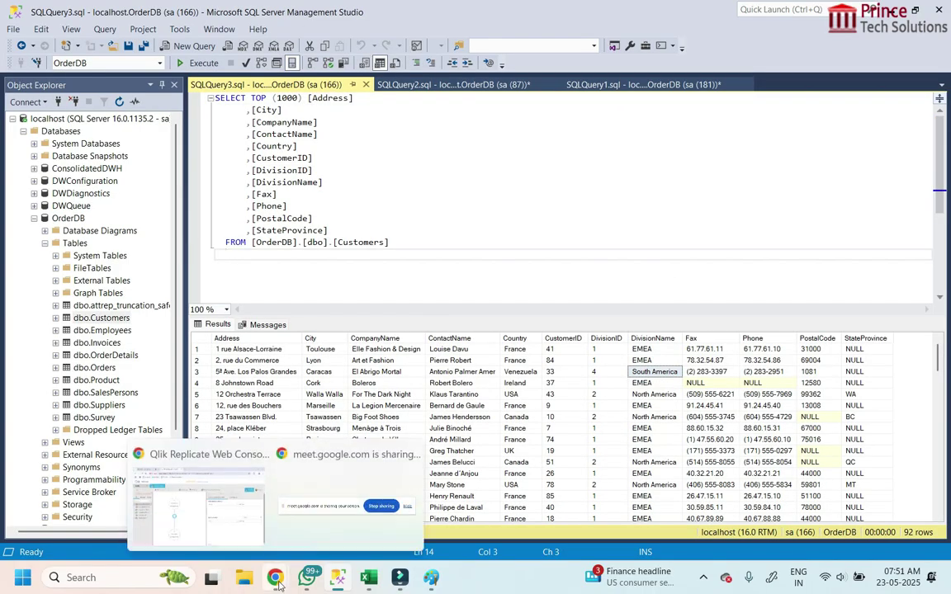
click(227, 522)
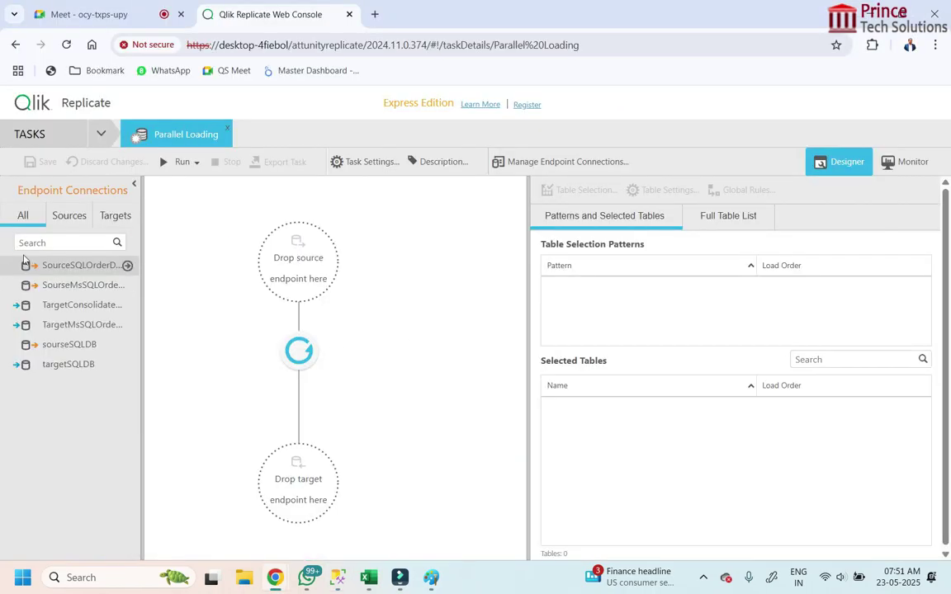
drag(142, 297, 192, 295)
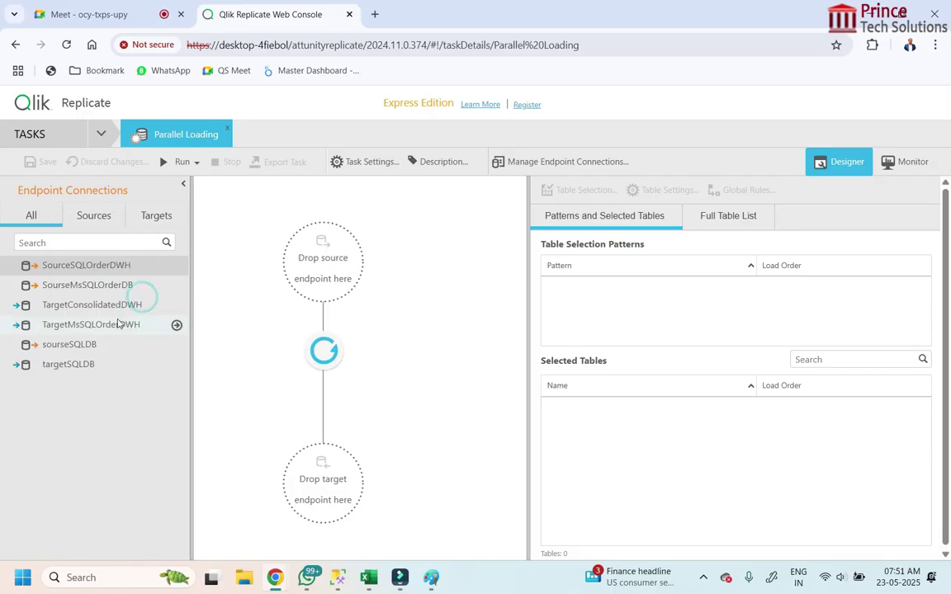
drag(77, 288, 320, 269)
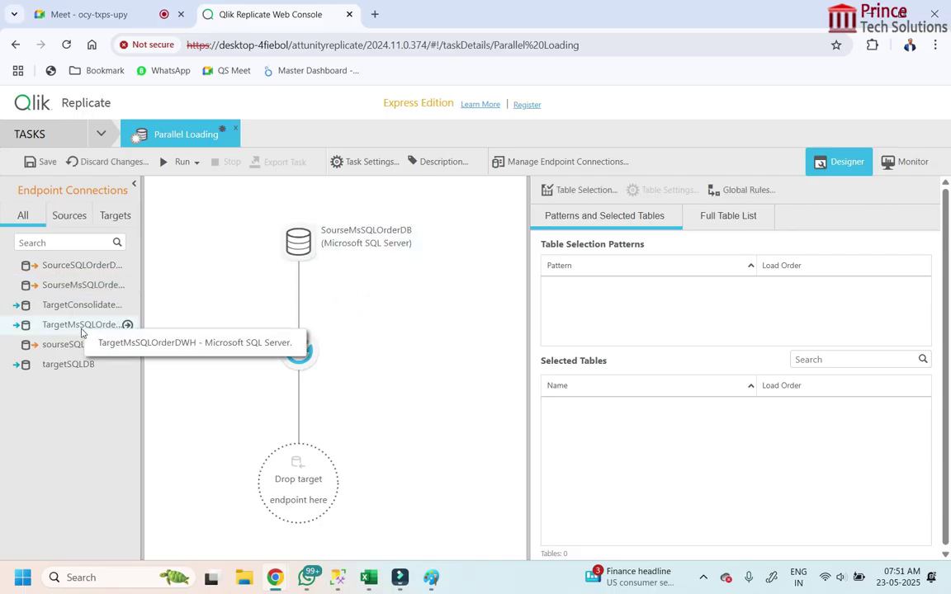
drag(82, 327, 307, 493)
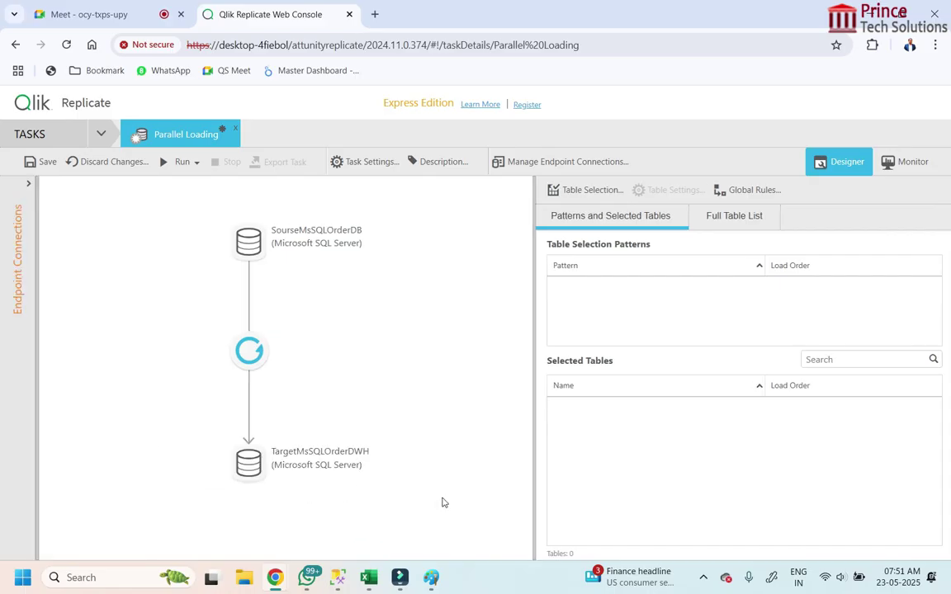
- Search the source's tables and views, and add the view dbo.vOrderDetails to the task's selected tables
click(572, 192)
click(572, 191)
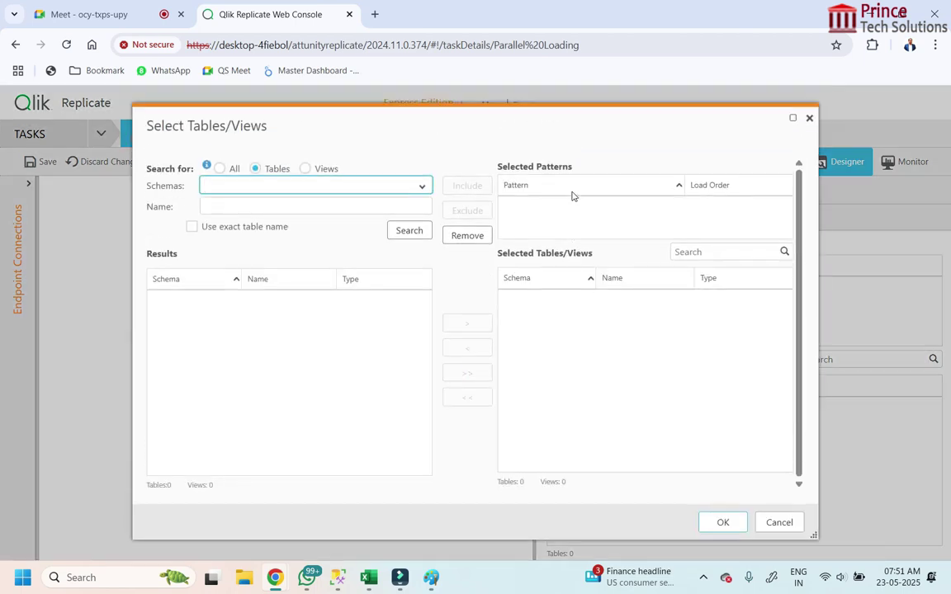
click(410, 231)
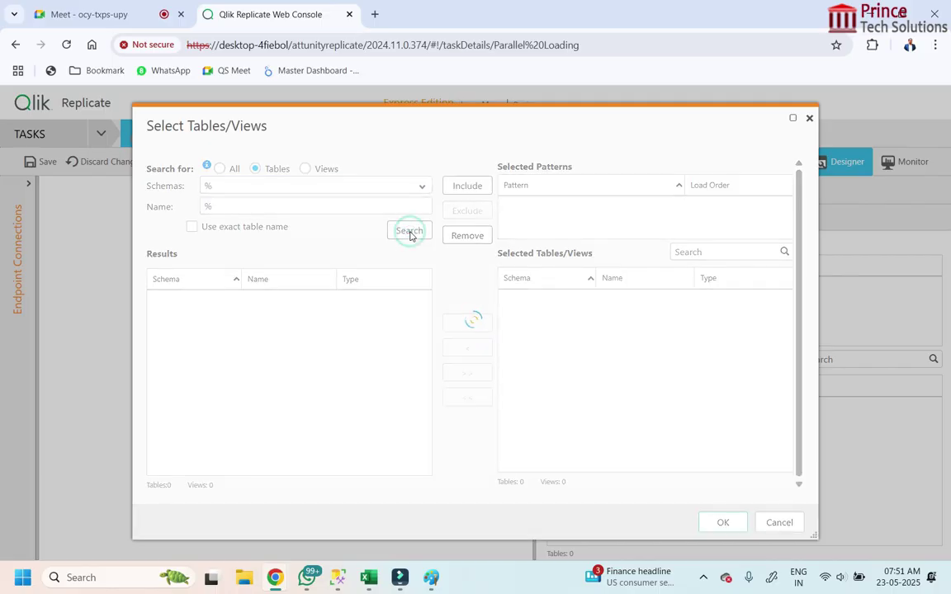
drag(425, 361, 424, 419)
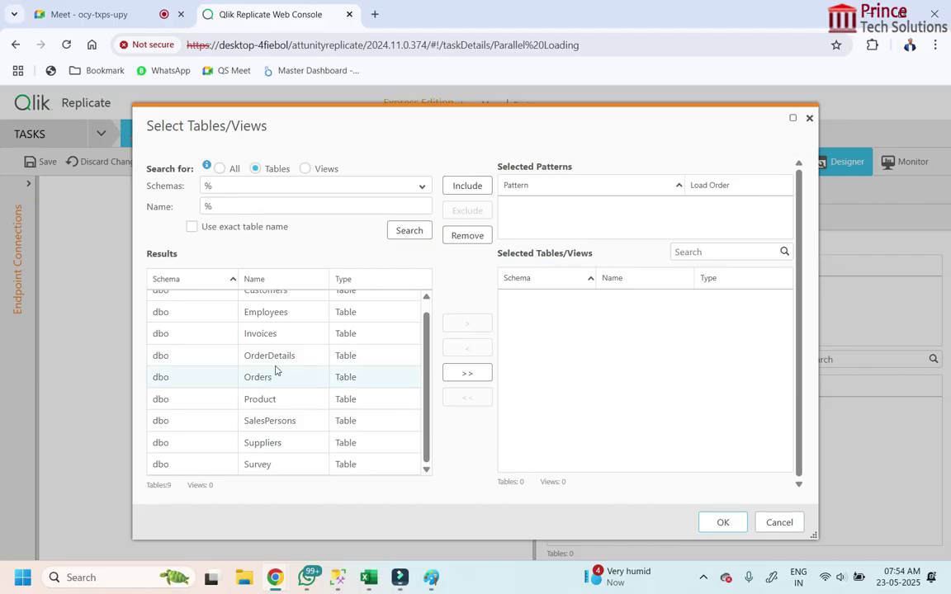
scroll(278, 365, up, 1)
scroll(295, 397, down, 1)
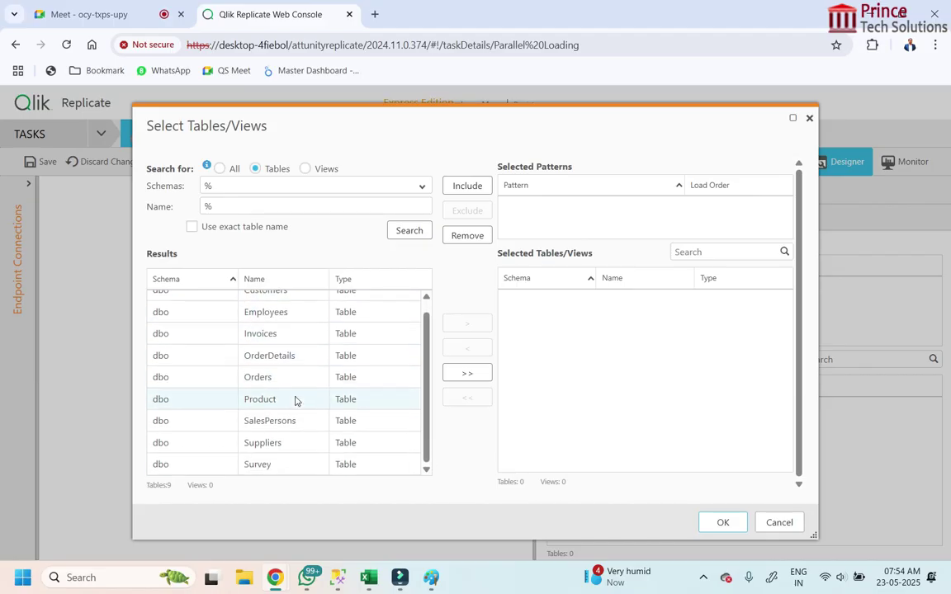
click(306, 169)
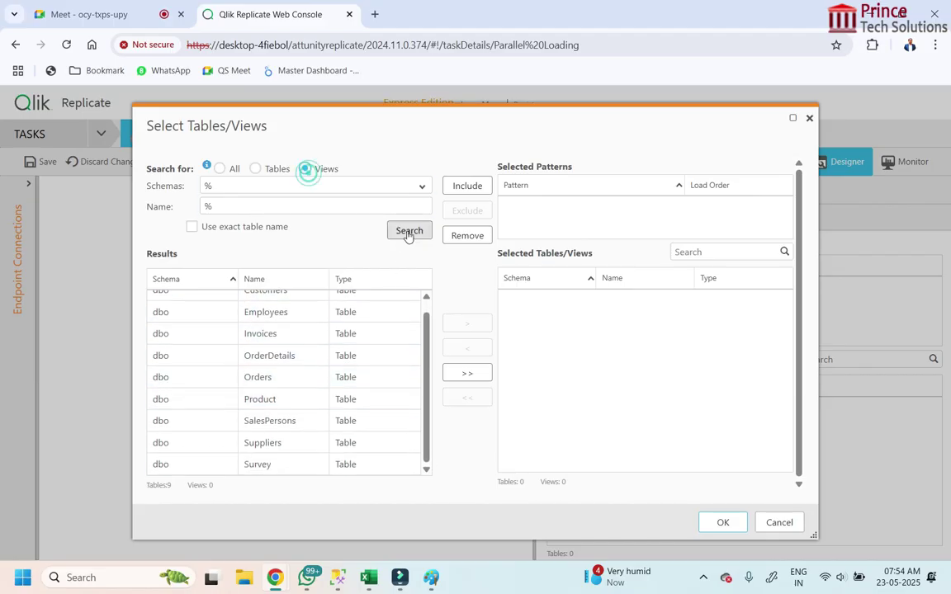
click(408, 233)
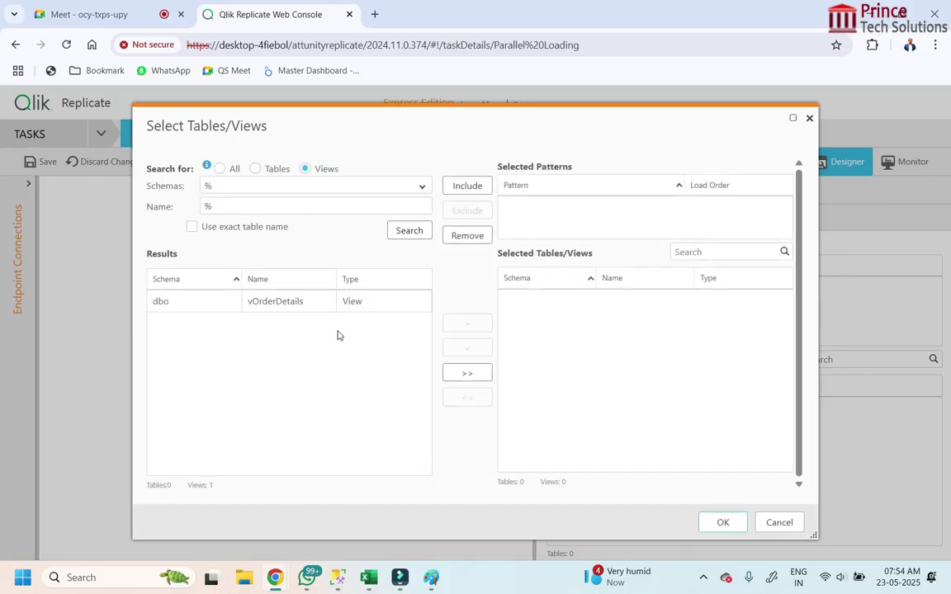
click(287, 302)
click(467, 323)
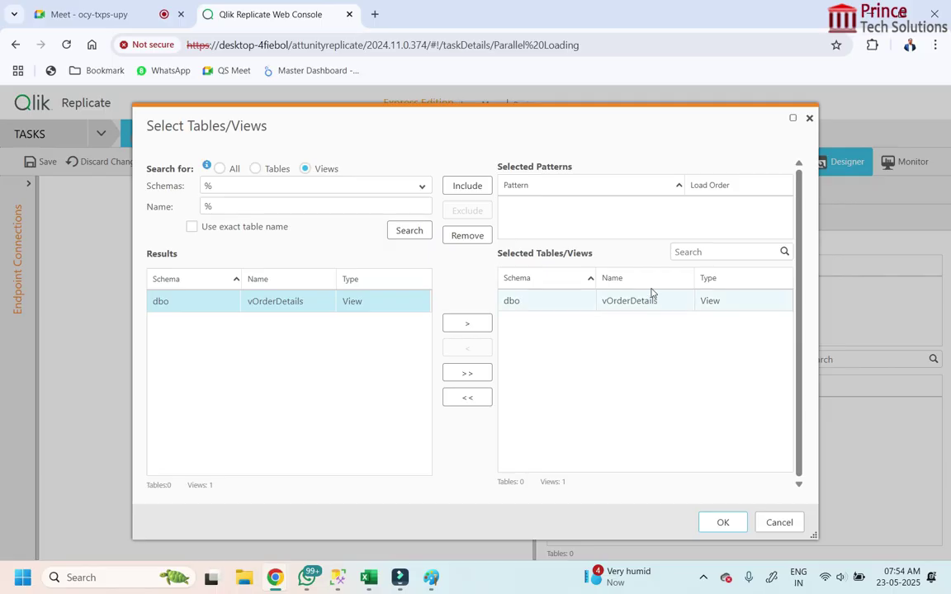
click(723, 524)
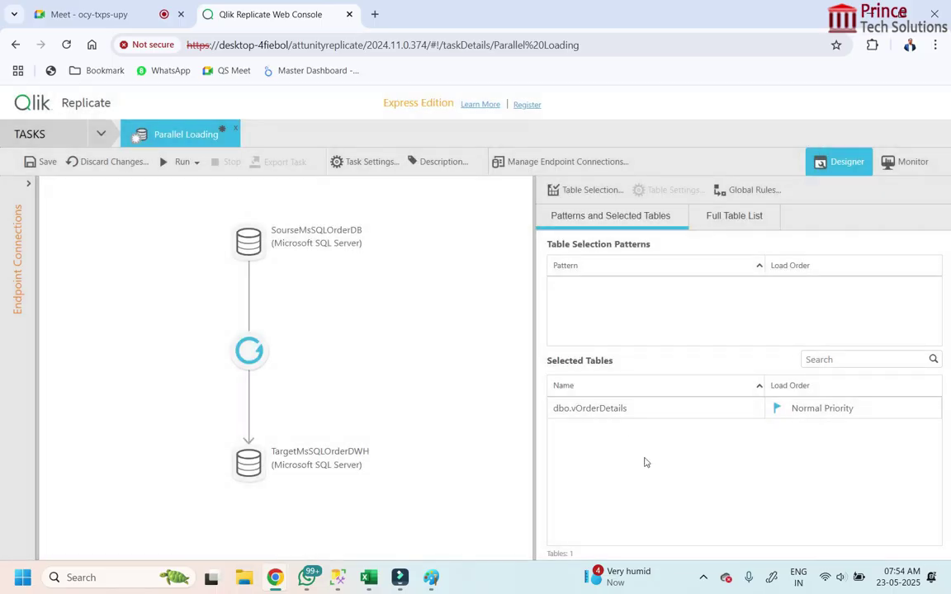
- Map dbo.vOrderDetails to the target schema plod with the view name OrderDetails in its view settings
double_click(633, 410)
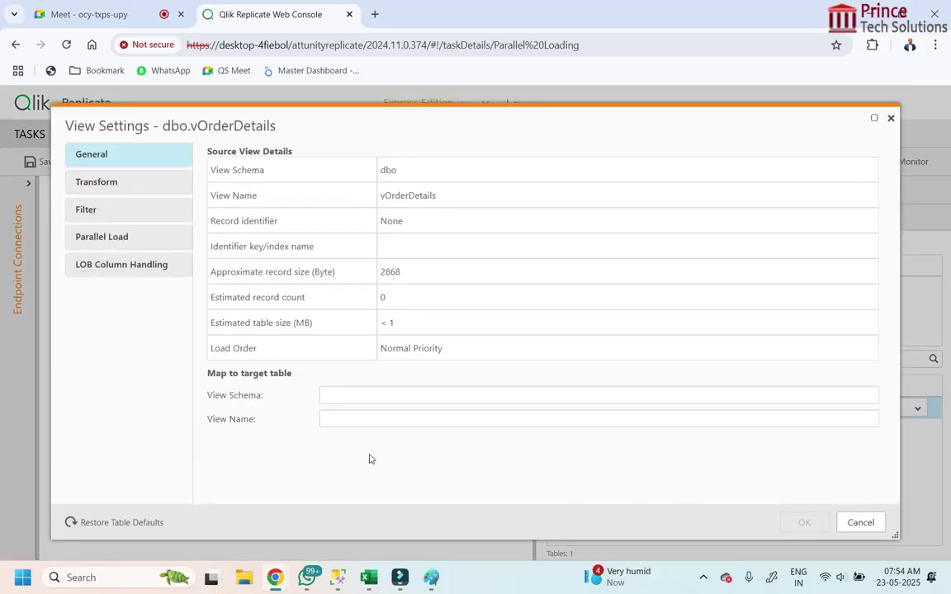
click(423, 397)
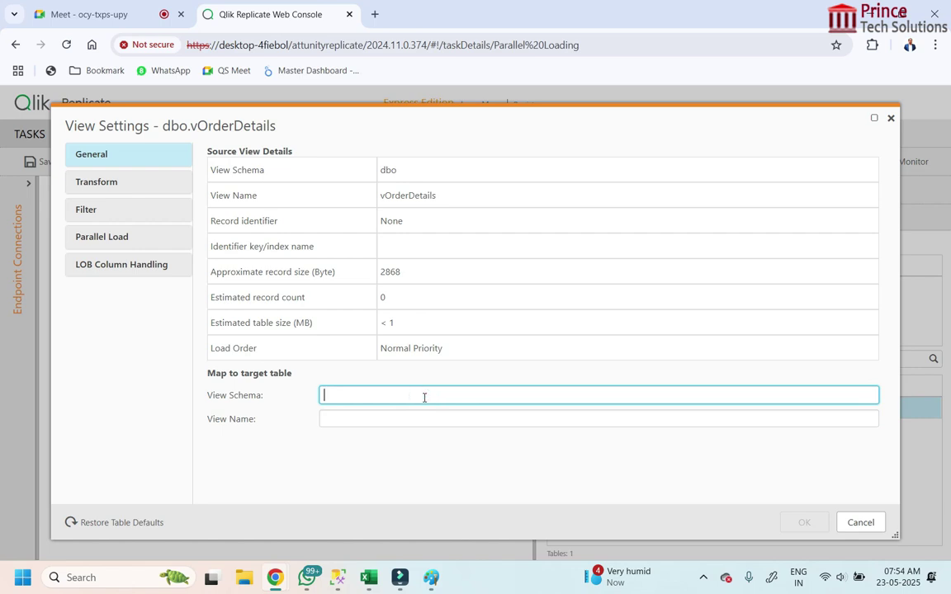
text(plod)
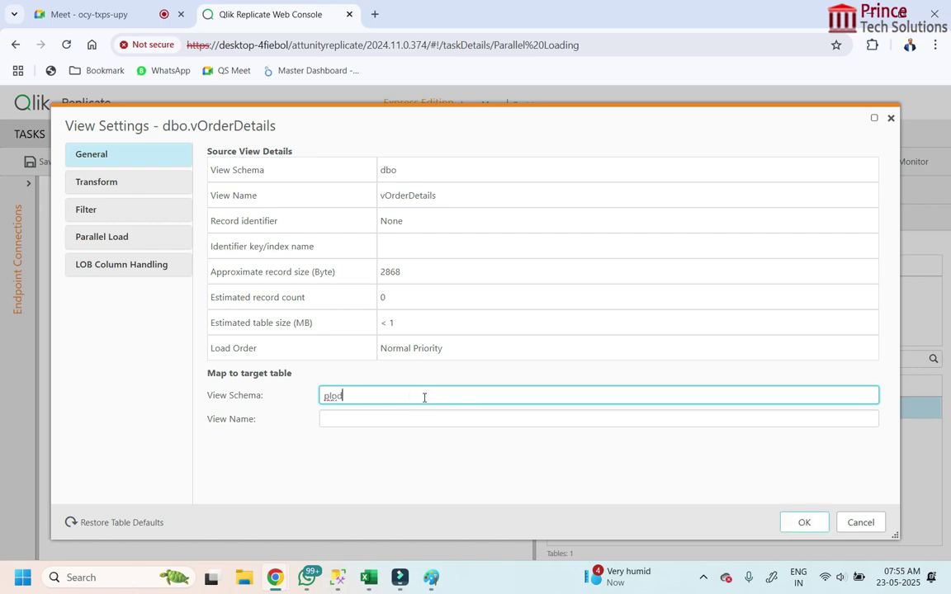
click(433, 422)
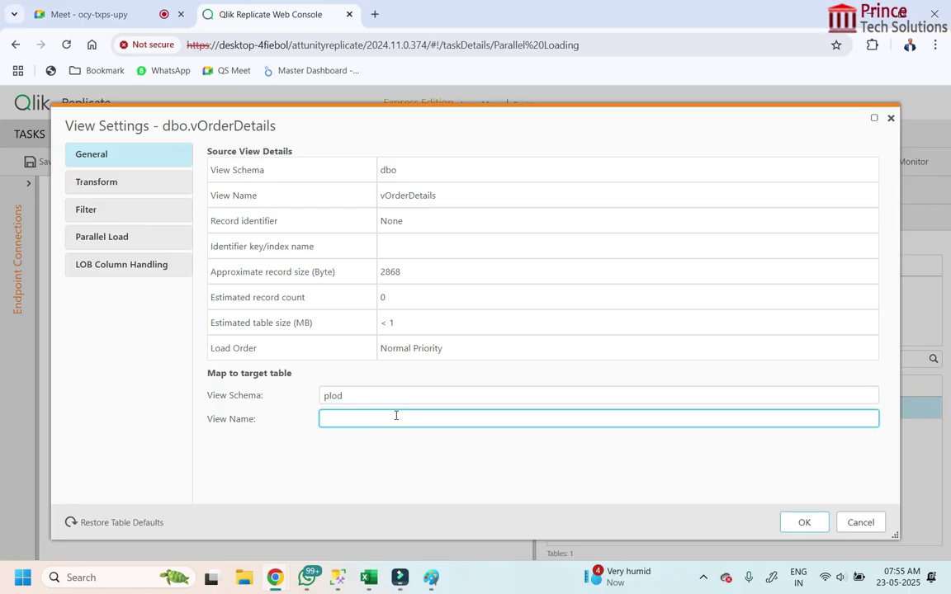
text(OrderDetails)
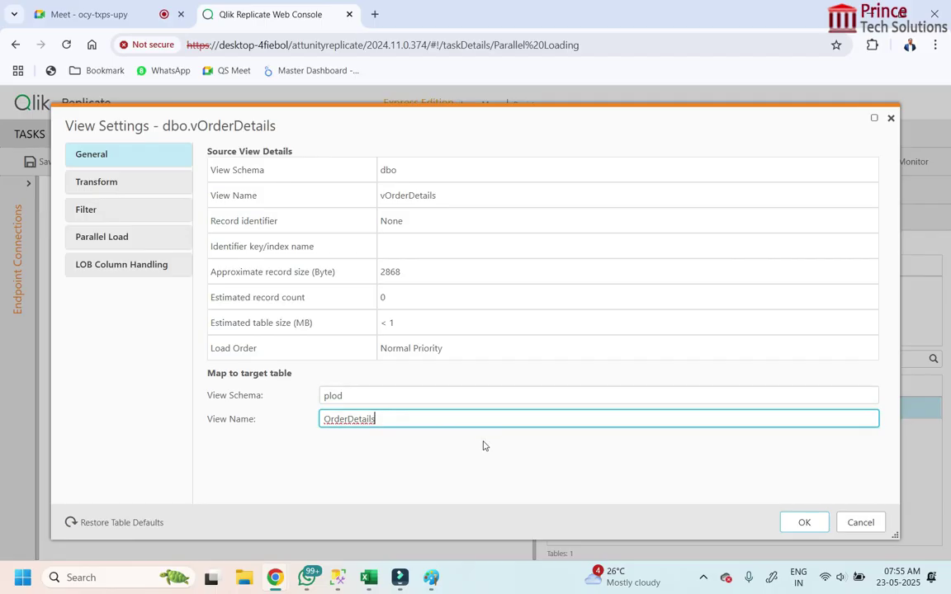
- Add PL to the target view name in the mapping of dbo.vOrderDetails
click(375, 397)
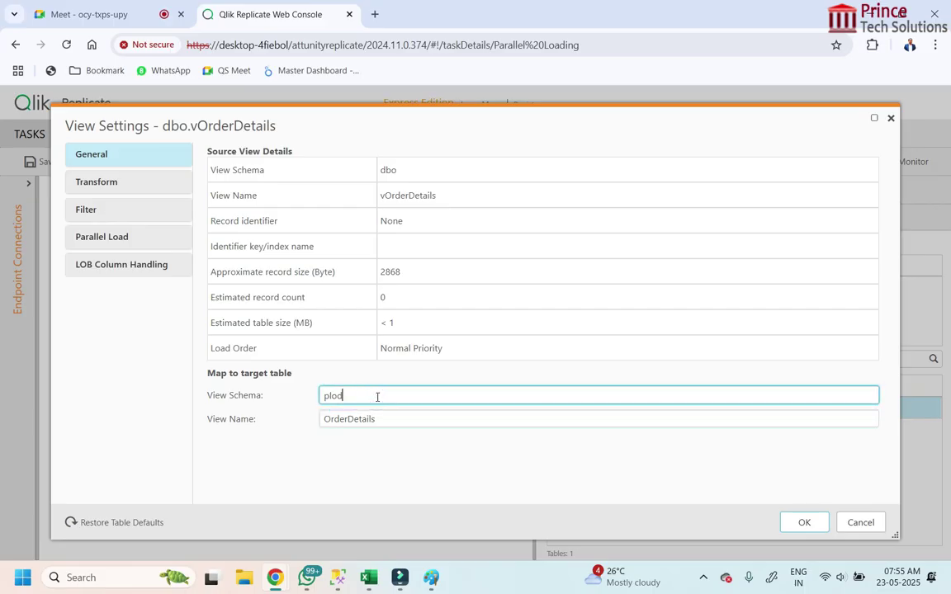
click(415, 419)
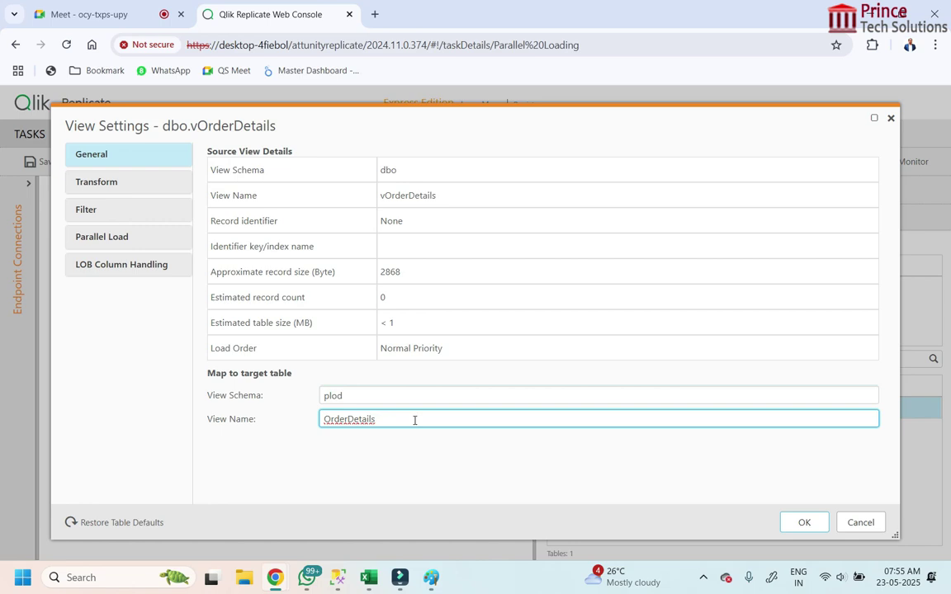
text(PL)
click(420, 443)
click(325, 418)
click(435, 422)
click(435, 422)
click(435, 422)
- Examine the view's output columns in the transform settings and its filter condition settings
click(98, 182)
scroll(595, 339, down, 3)
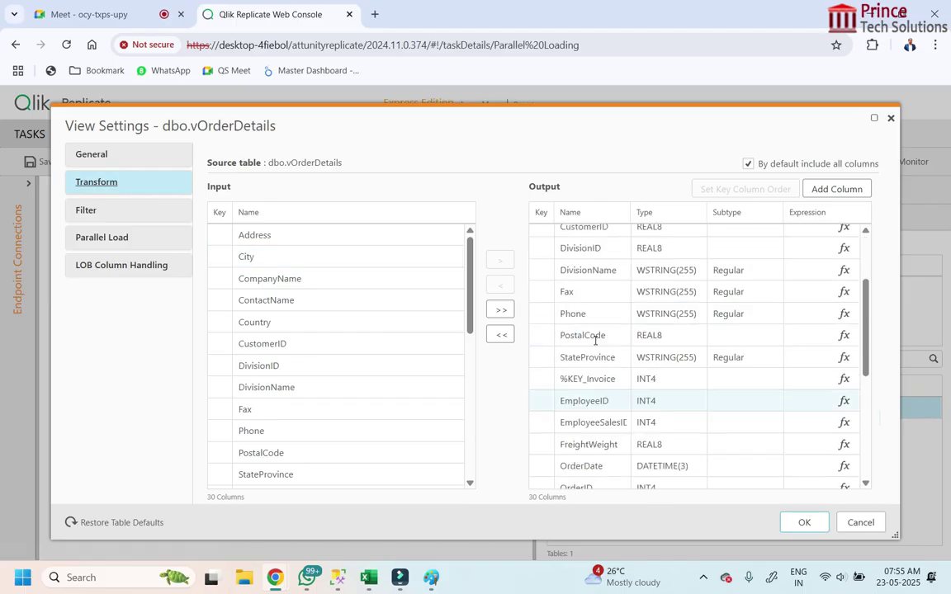
scroll(595, 337, down, 5)
click(76, 213)
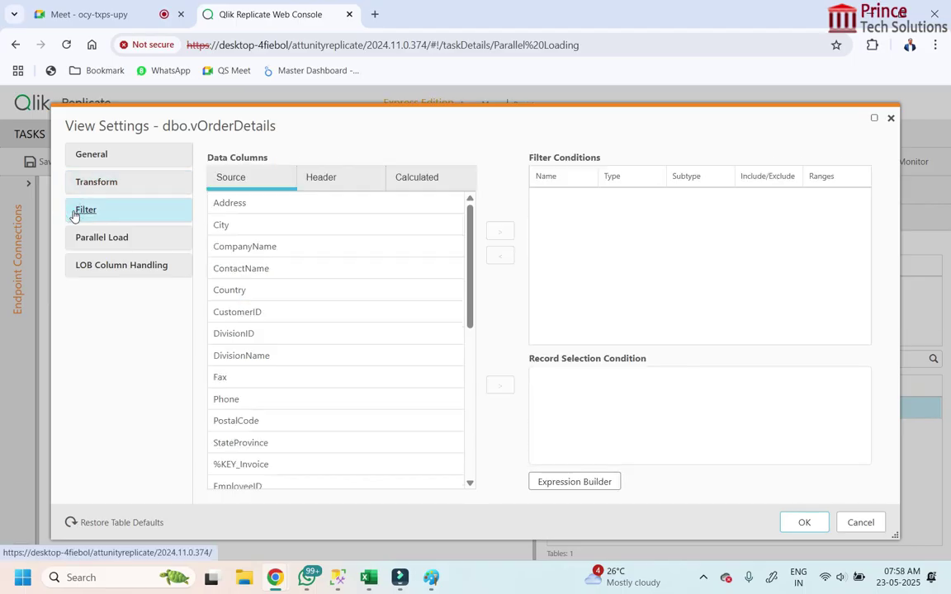
click(553, 261)
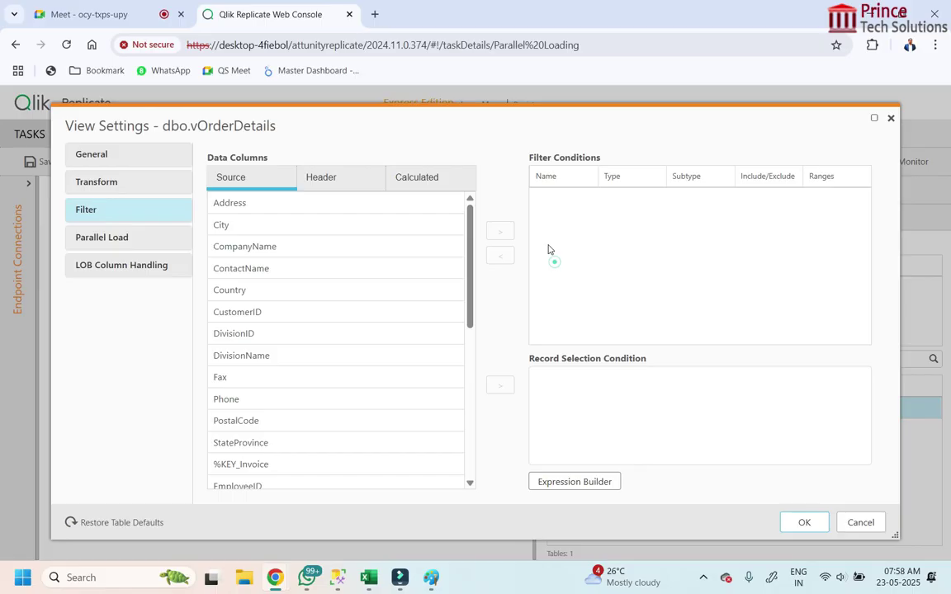
- Set the view's parallel load method to Use Data Ranges and open the segment column selection
click(111, 239)
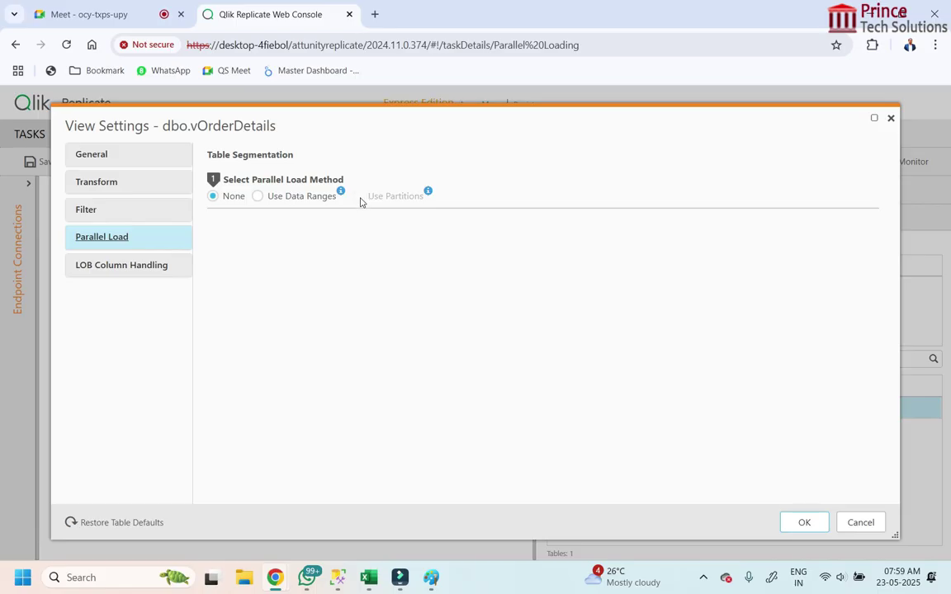
click(257, 197)
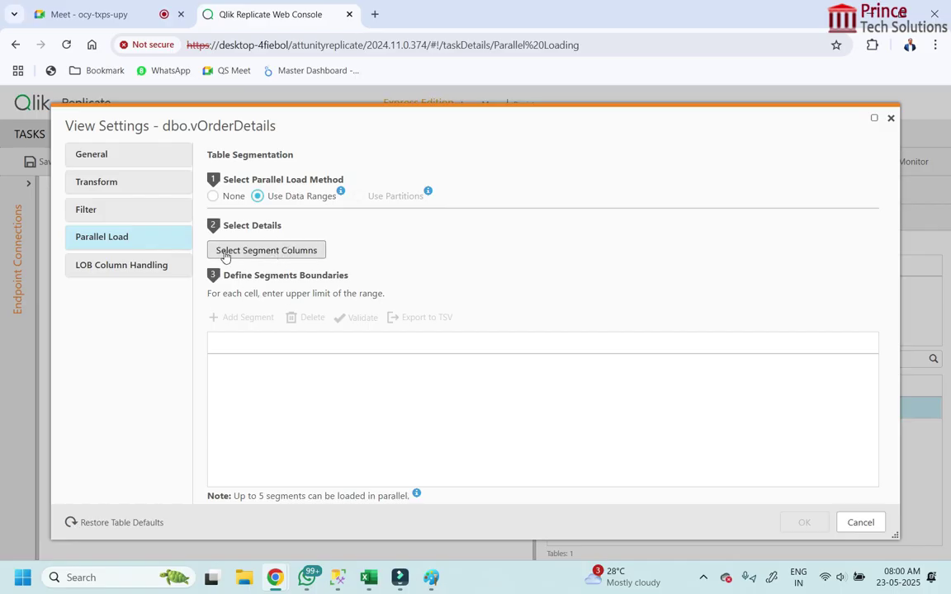
click(305, 252)
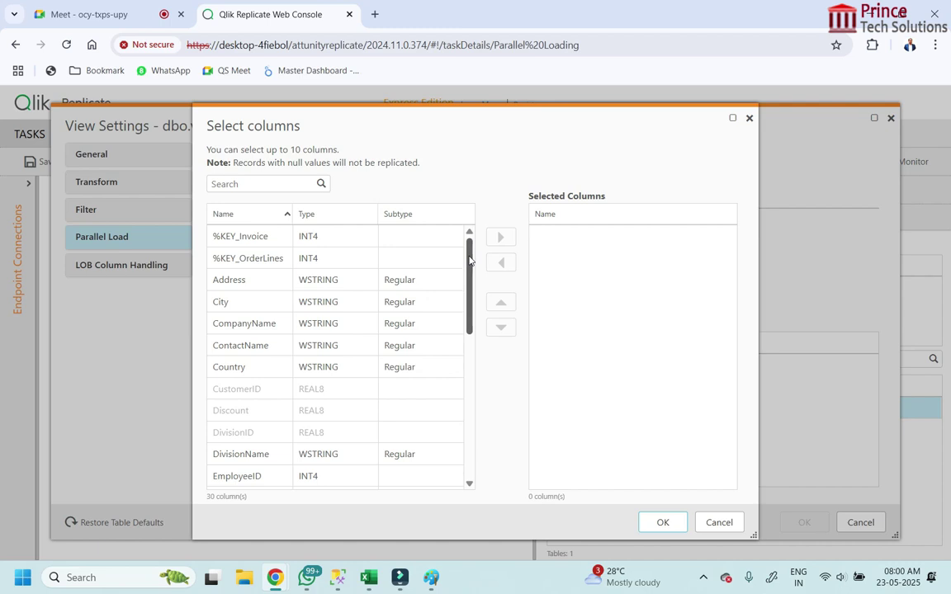
- Look through the available columns and add DivisionName to the selected segment columns
drag(469, 260, 474, 324)
scroll(474, 324, up, 1)
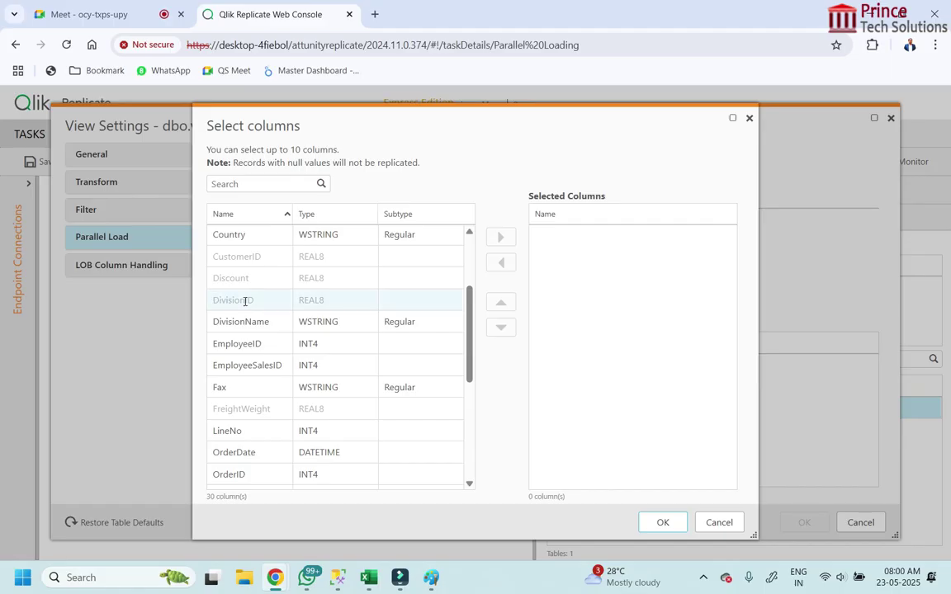
mouse_move(235, 296)
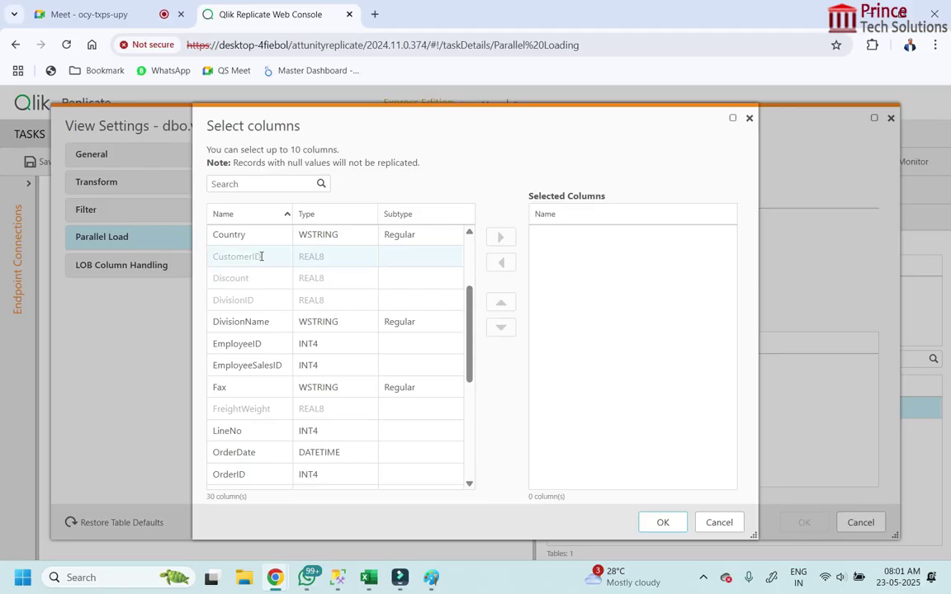
scroll(466, 305, up, 1)
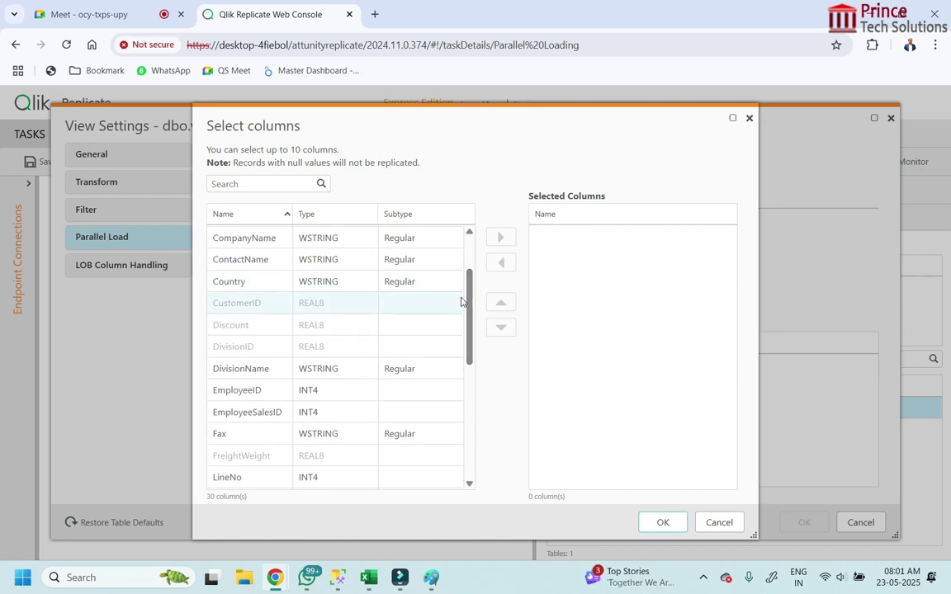
drag(470, 301, 469, 284)
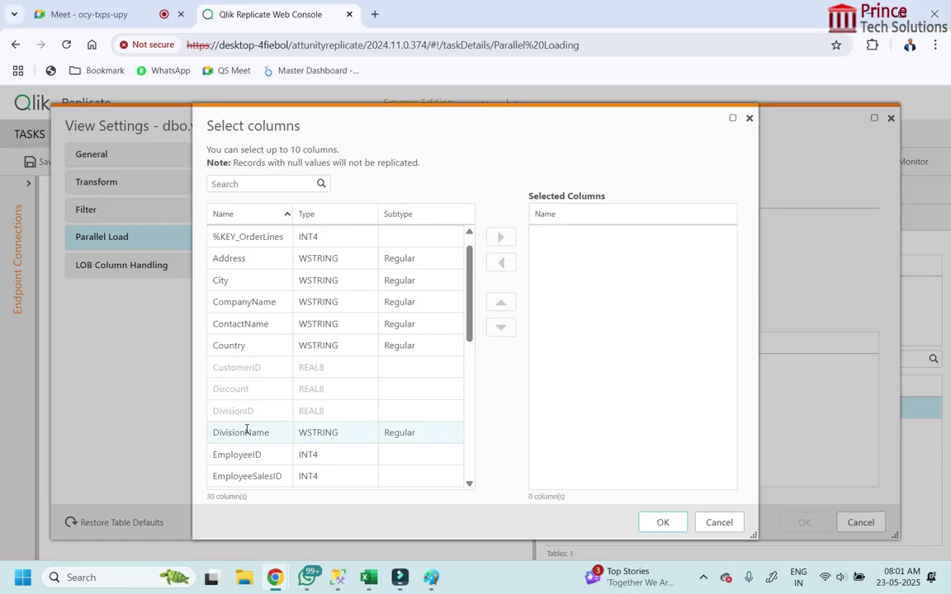
drag(469, 290, 486, 348)
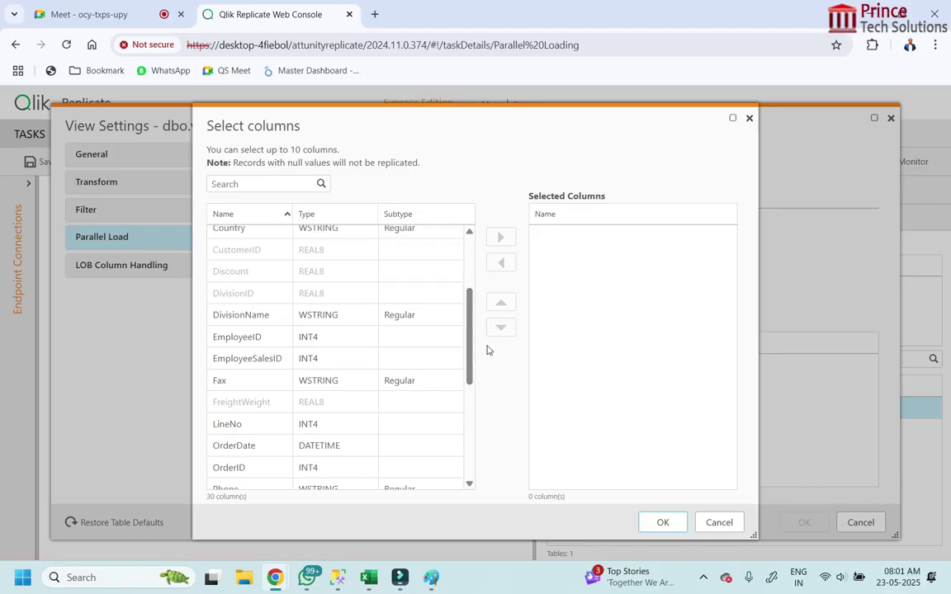
click(236, 315)
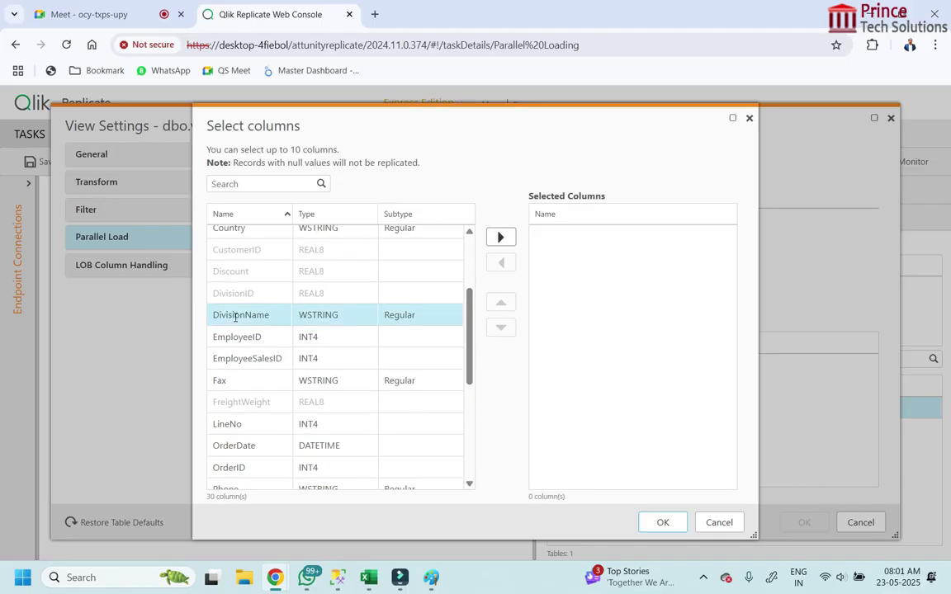
click(501, 239)
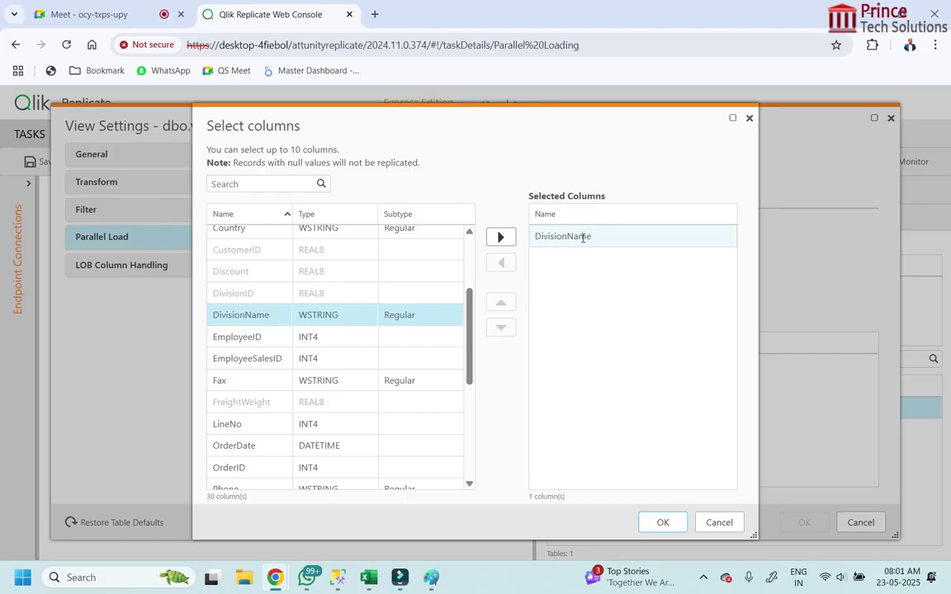
- Confirm the segment column selection and add a first segment with DivisionName EMEA, copied from the Customers query results in SQL Server Management Studio
drag(468, 334, 469, 445)
click(660, 523)
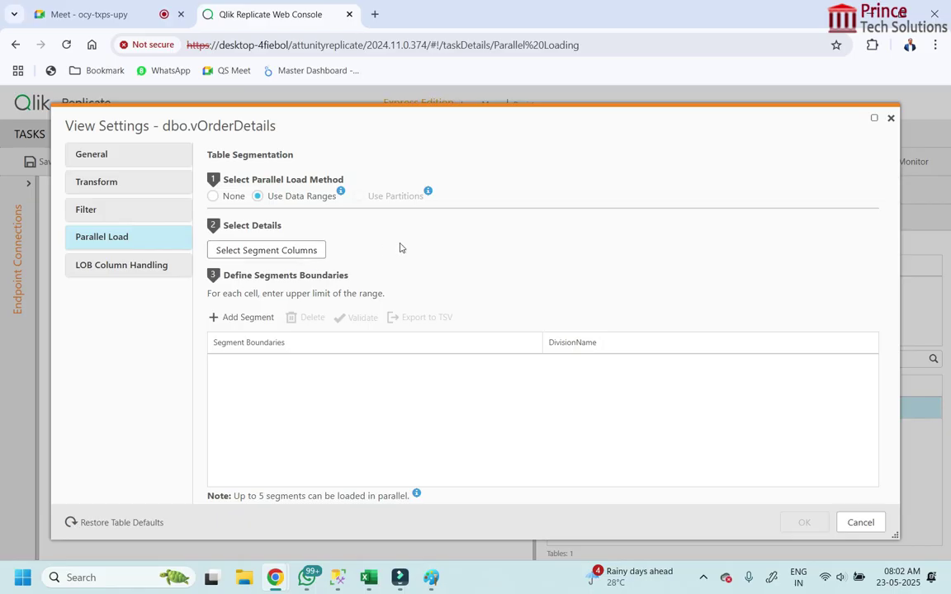
click(241, 317)
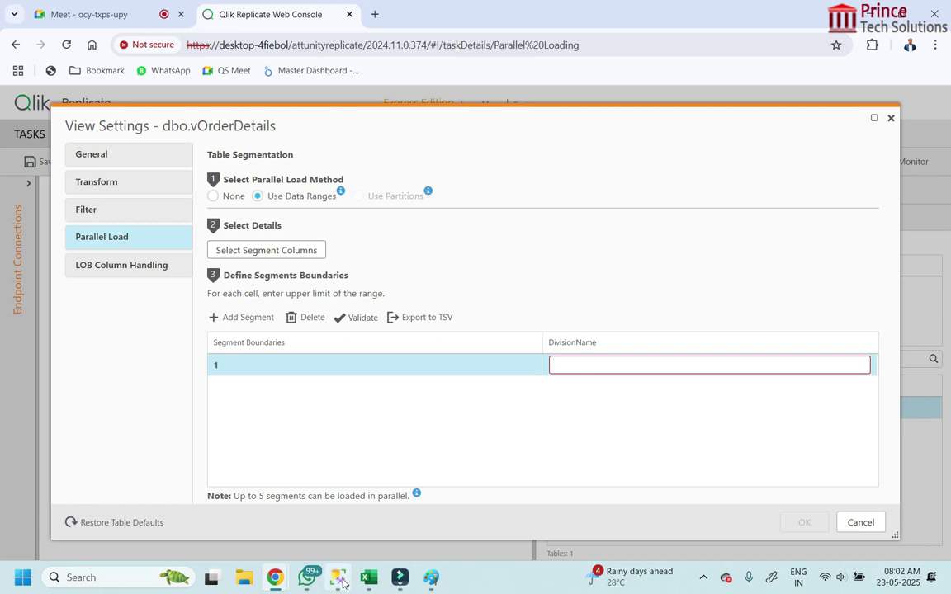
mouse_move(338, 577)
click(311, 525)
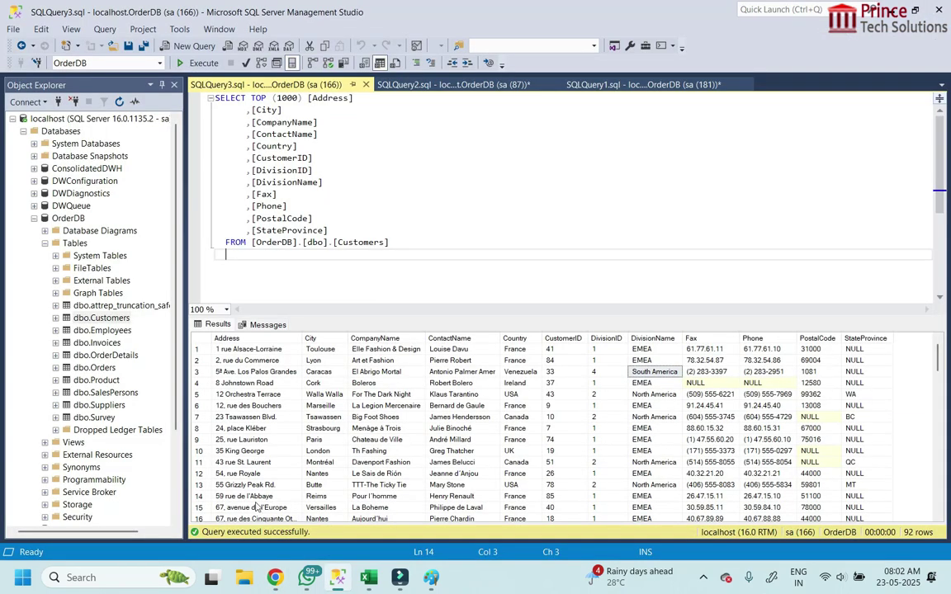
click(658, 363)
key(alt+Tab)
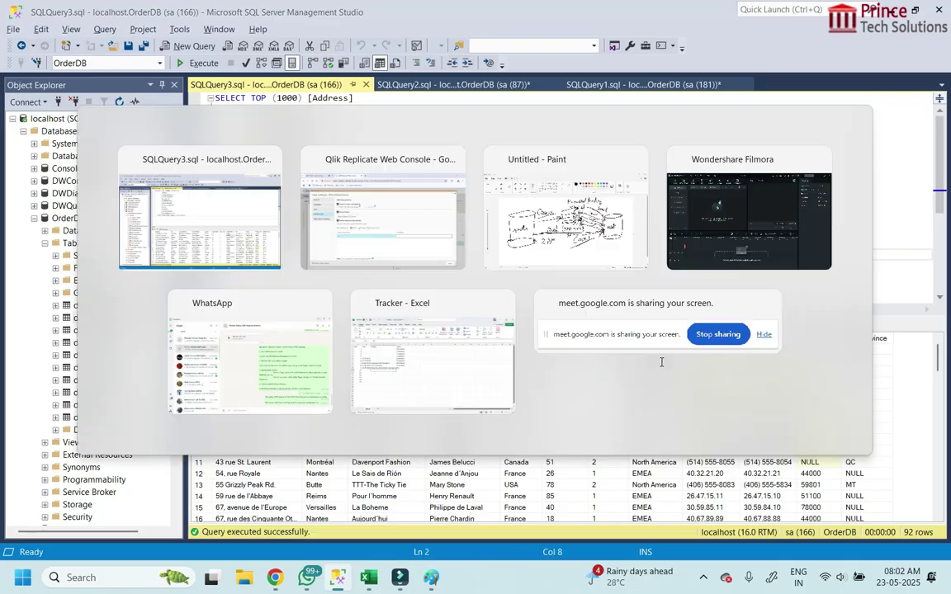
text(EMEA)
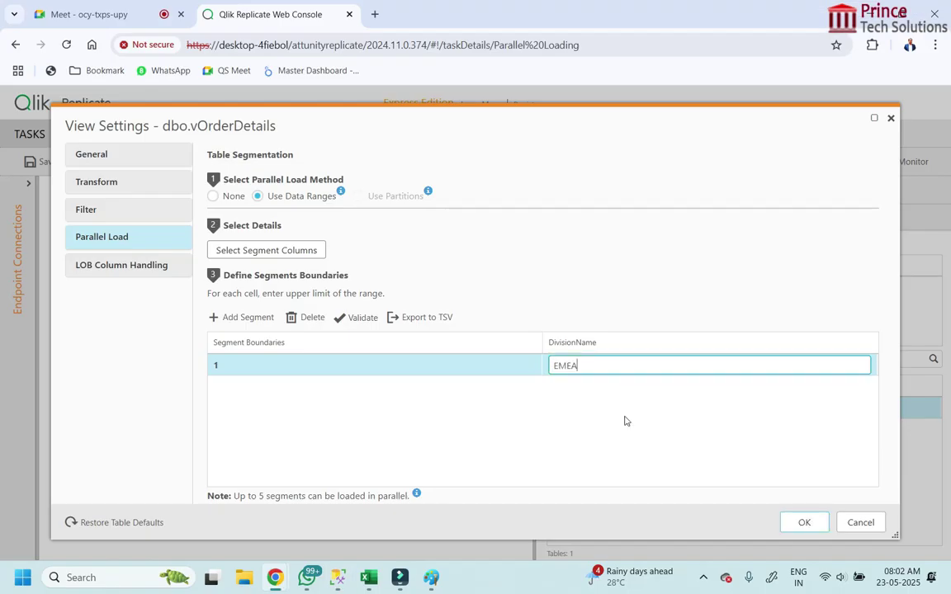
click(624, 416)
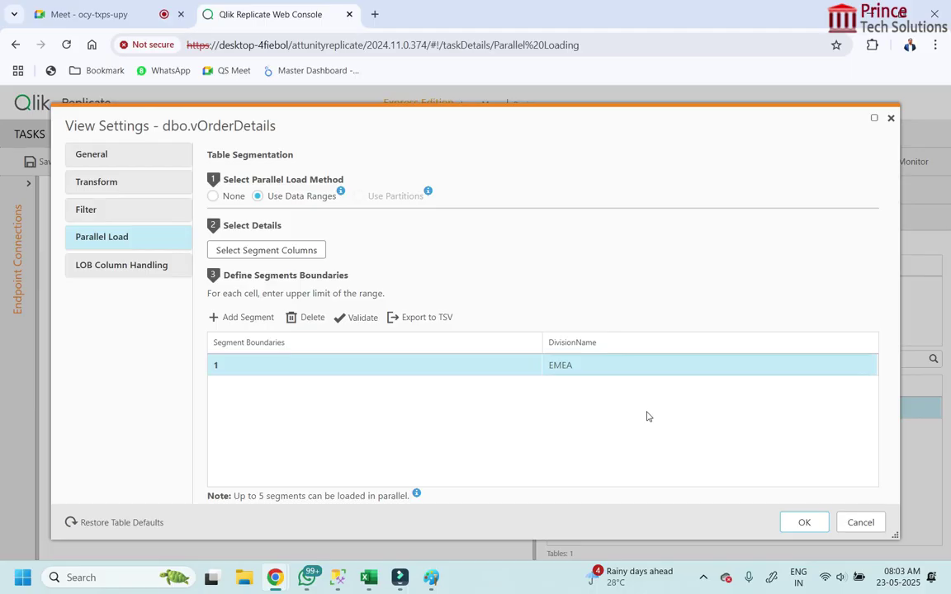
- Add a second segment with DivisionName South America, copied from the Customers query results in SQL Server Management Studio
click(236, 320)
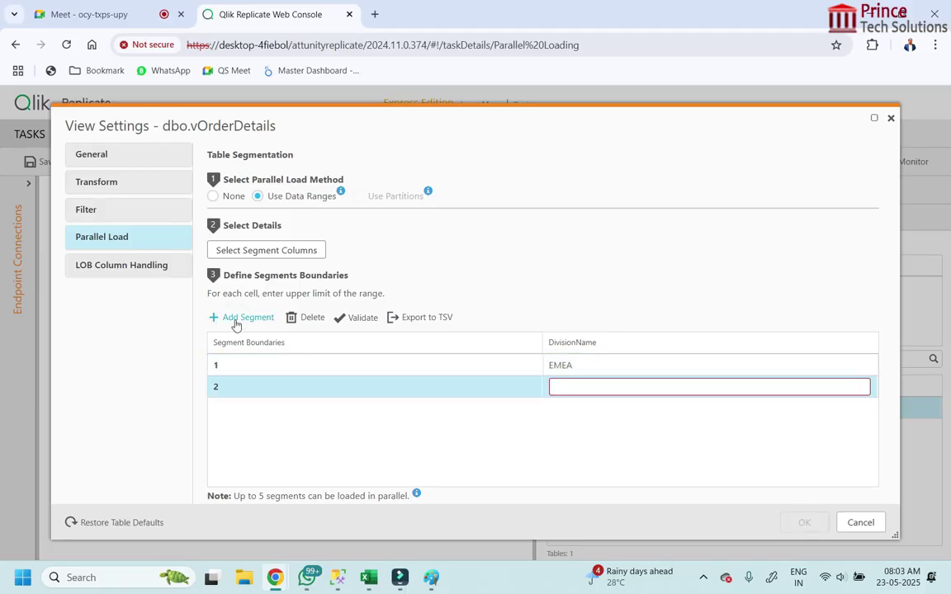
key(alt+Tab)
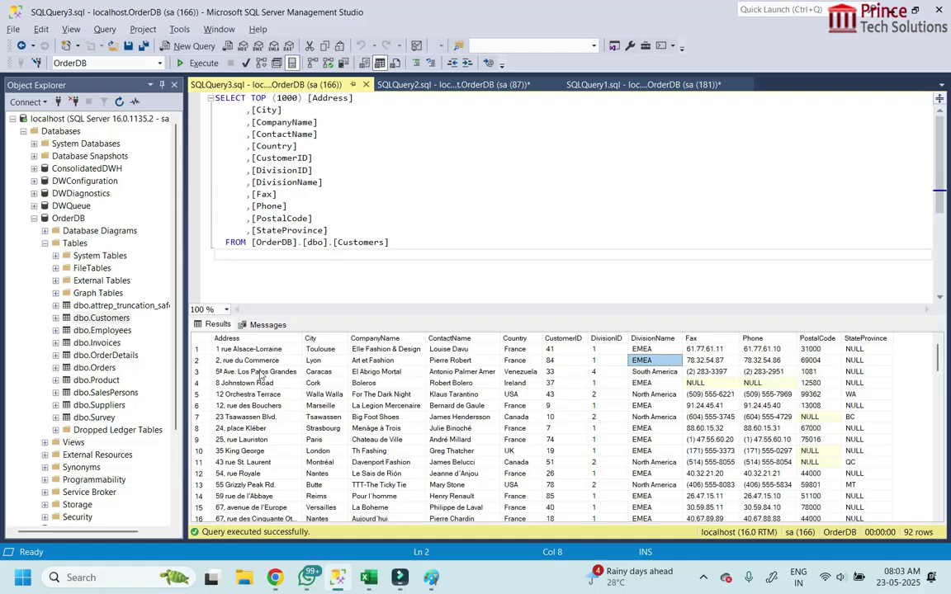
click(648, 375)
key(ctrl+c)
key(alt+Tab)
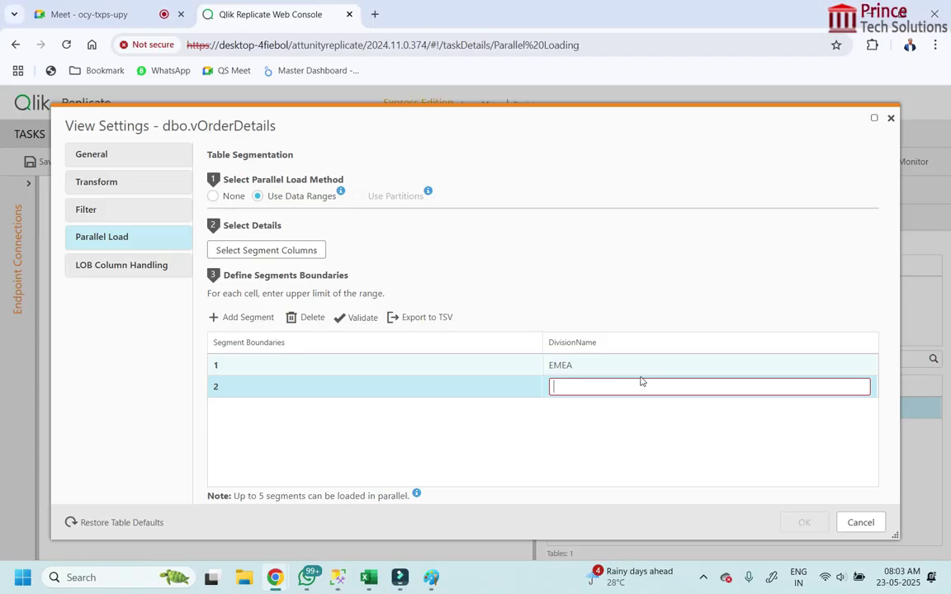
key(ctrl+v)
click(565, 464)
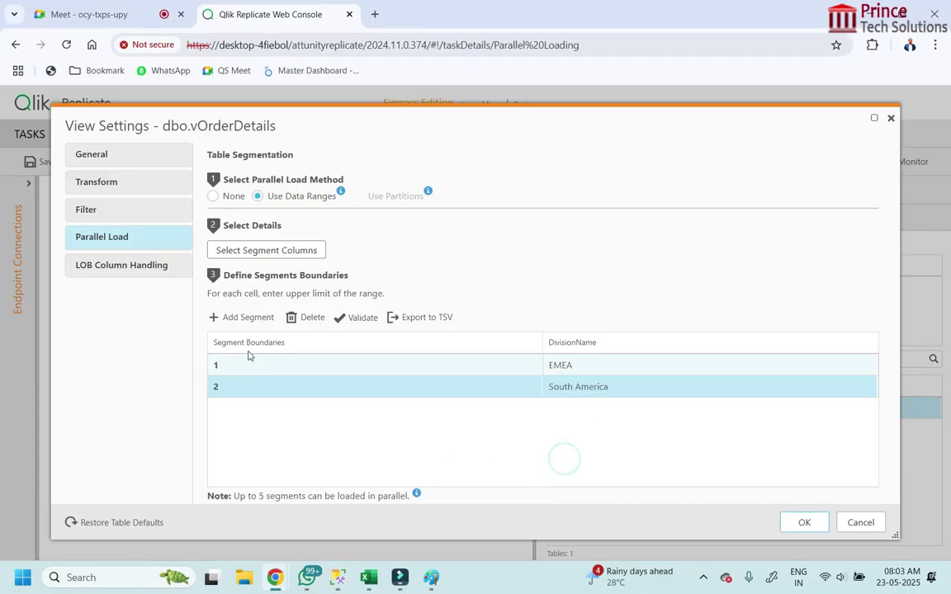
- Add a third segment with DivisionName North America, copied from the Customers query results, and reopen the segment column selection
click(245, 318)
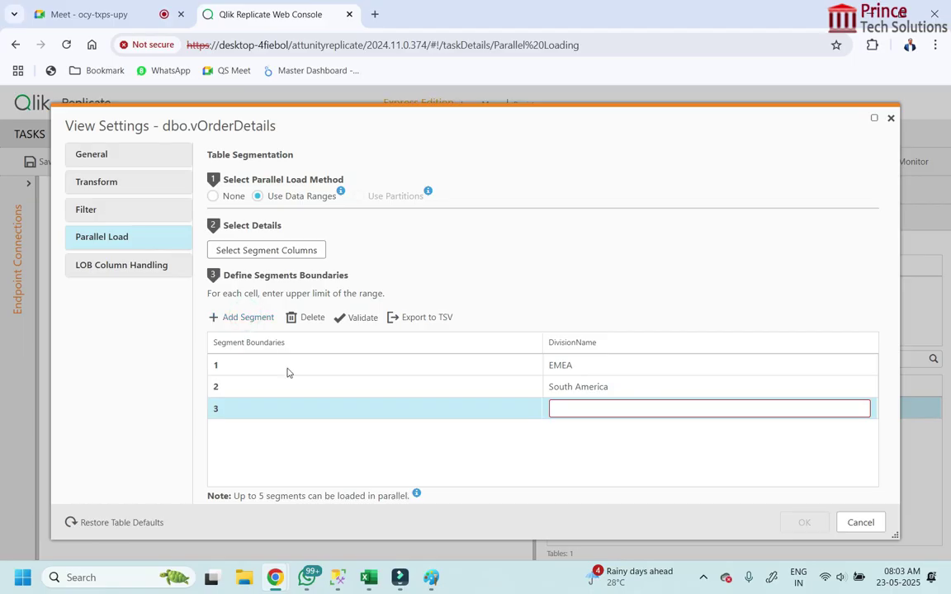
key(alt+Tab)
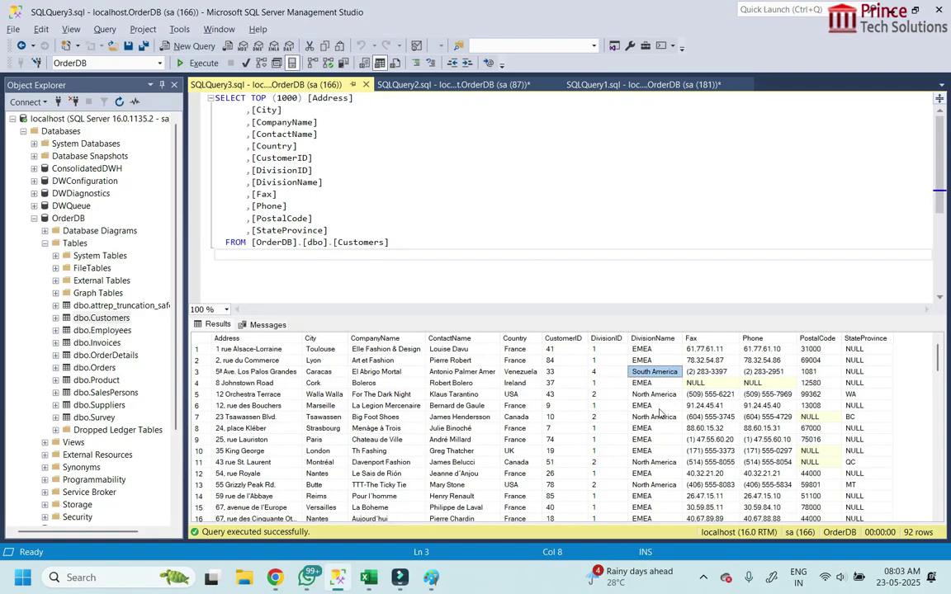
click(660, 418)
key(ctrl+c)
key(alt+Tab)
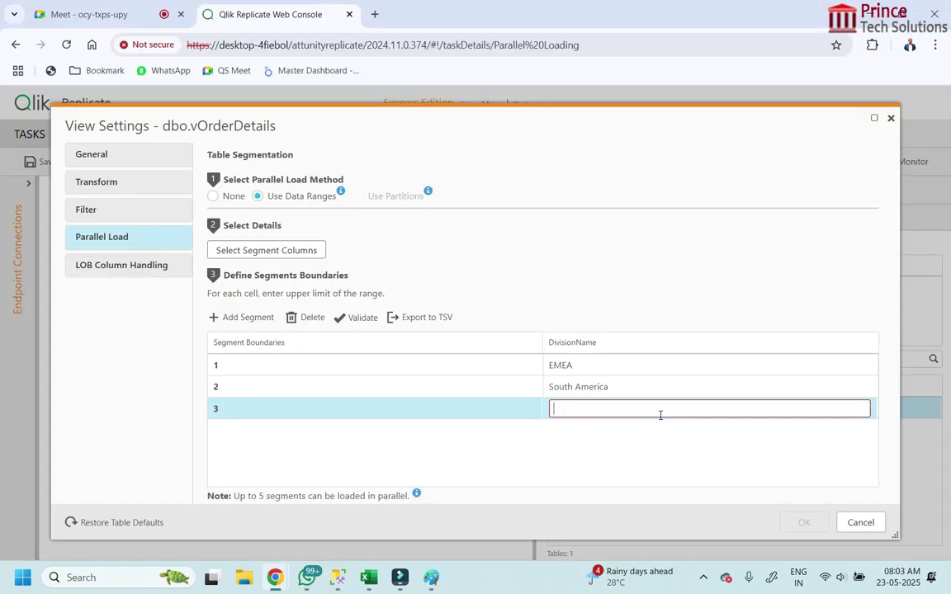
key(ctrl+v)
click(595, 459)
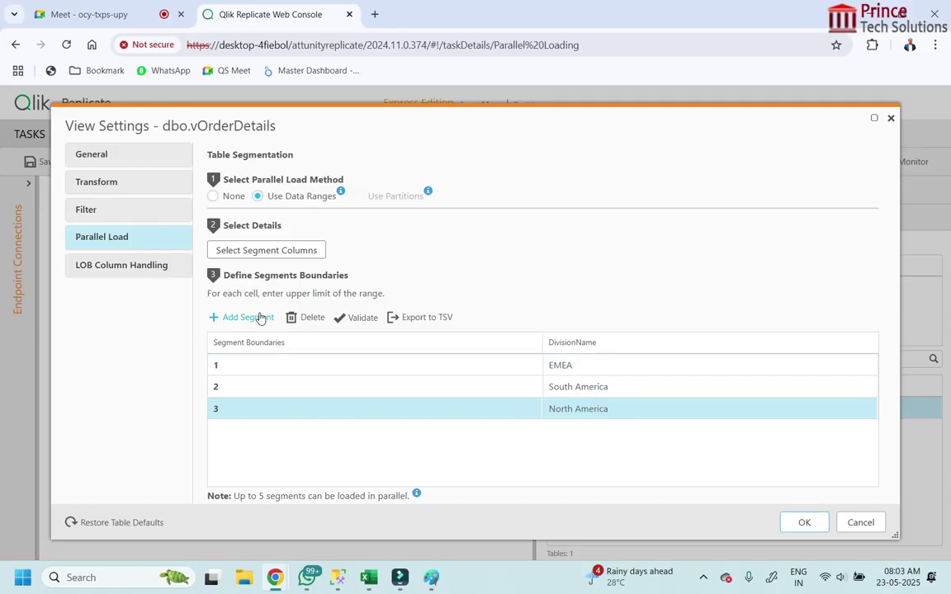
click(264, 250)
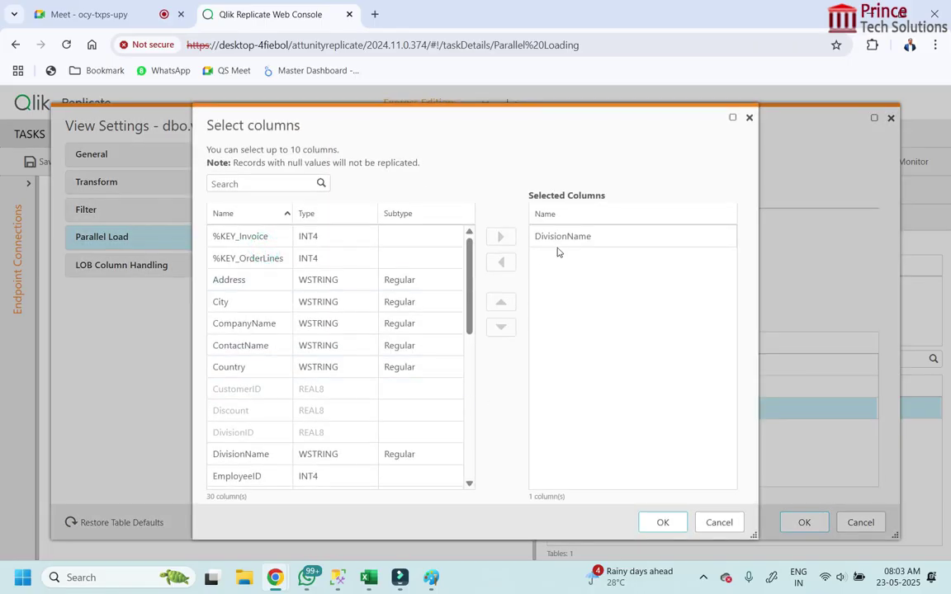
click(242, 302)
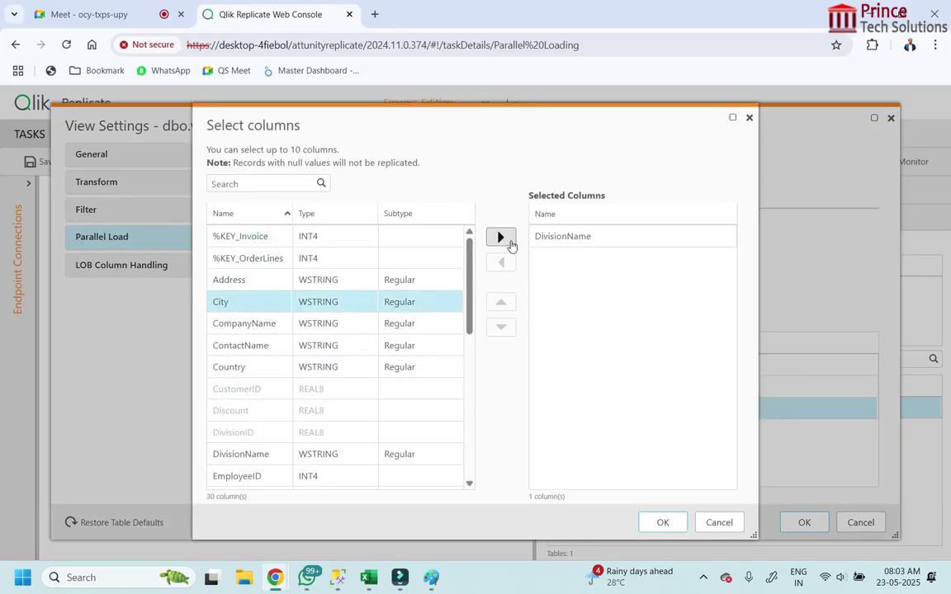
click(253, 454)
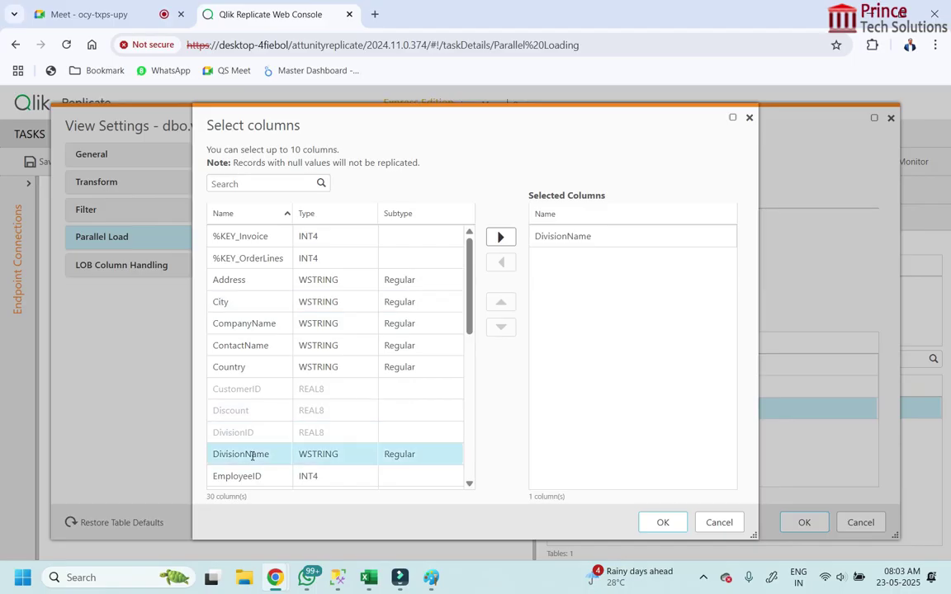
click(241, 365)
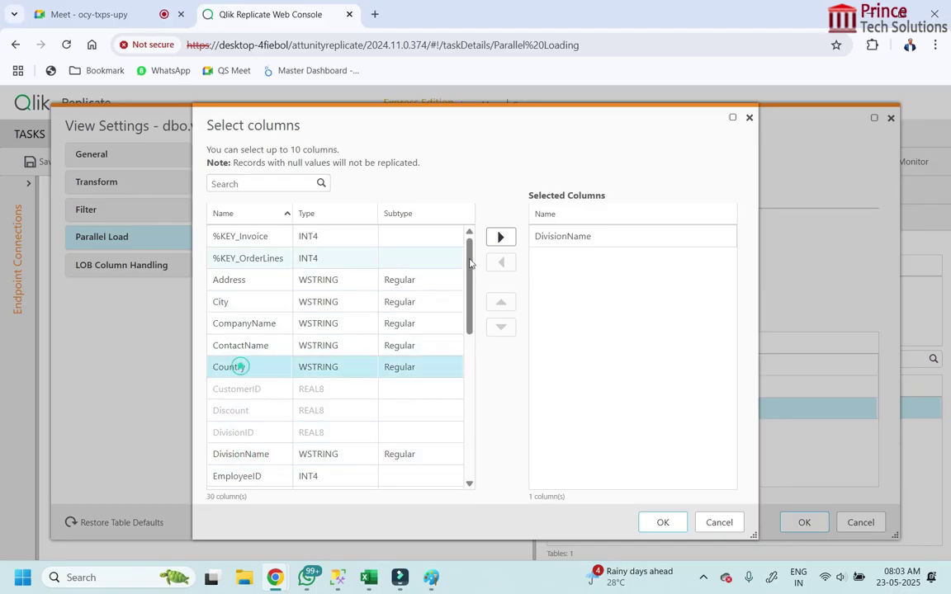
click(503, 243)
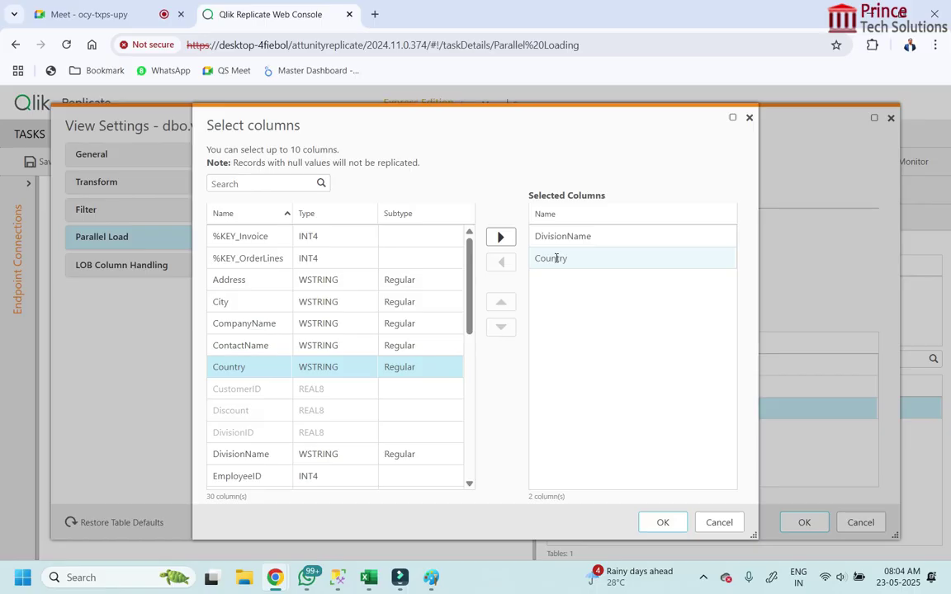
click(566, 260)
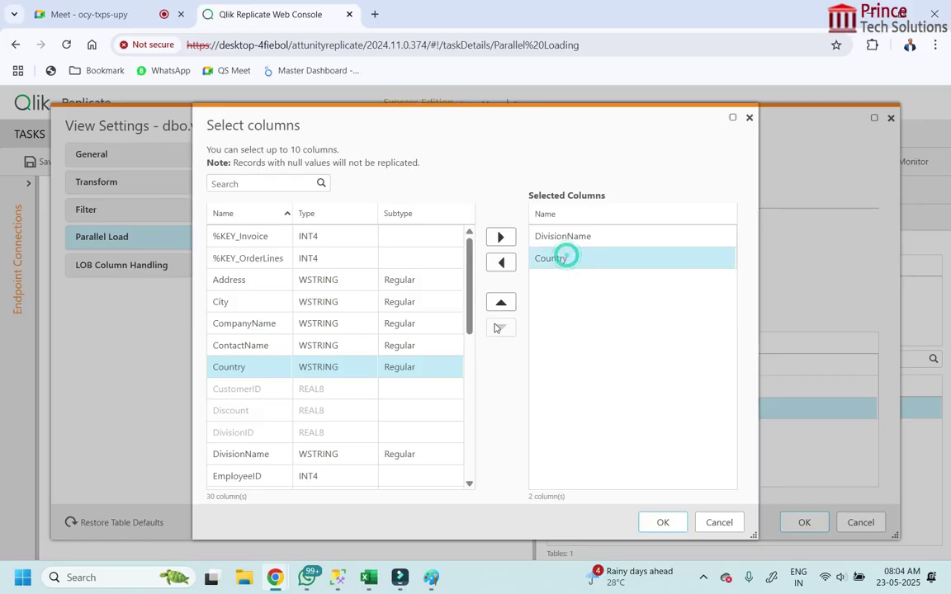
click(499, 263)
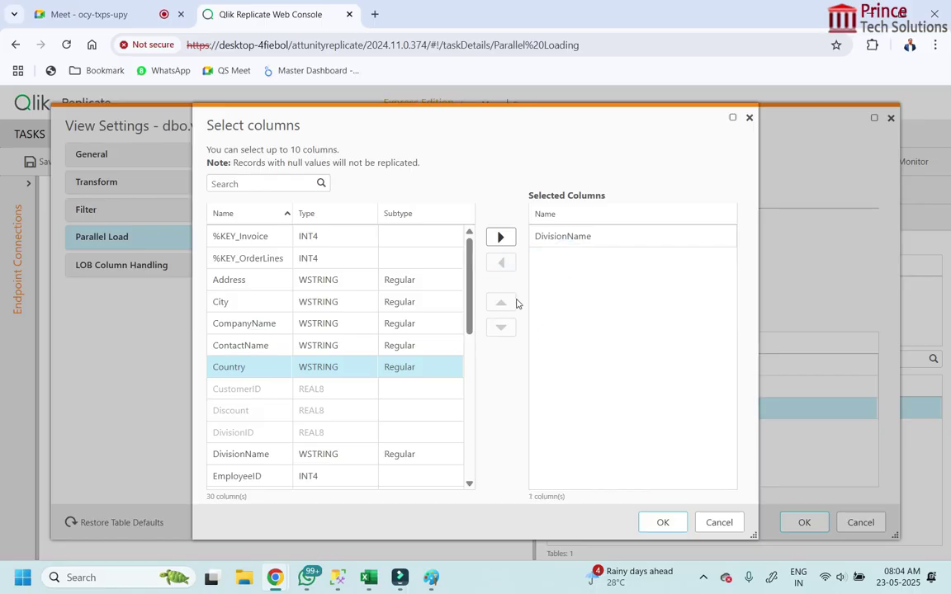
- Add UOM as a second segment column after DivisionName and confirm the column selection
click(240, 373)
scroll(289, 413, down, 3)
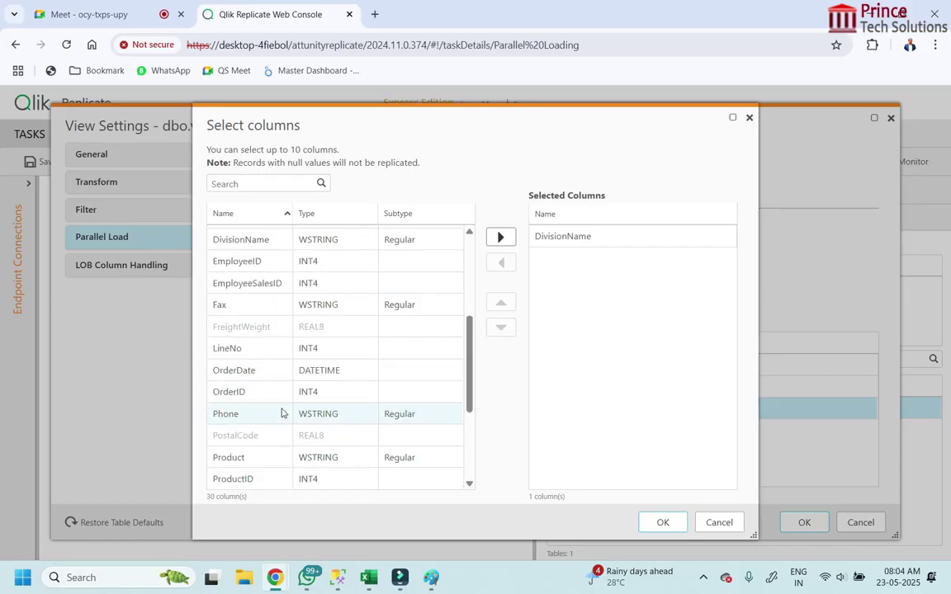
scroll(279, 433, down, 3)
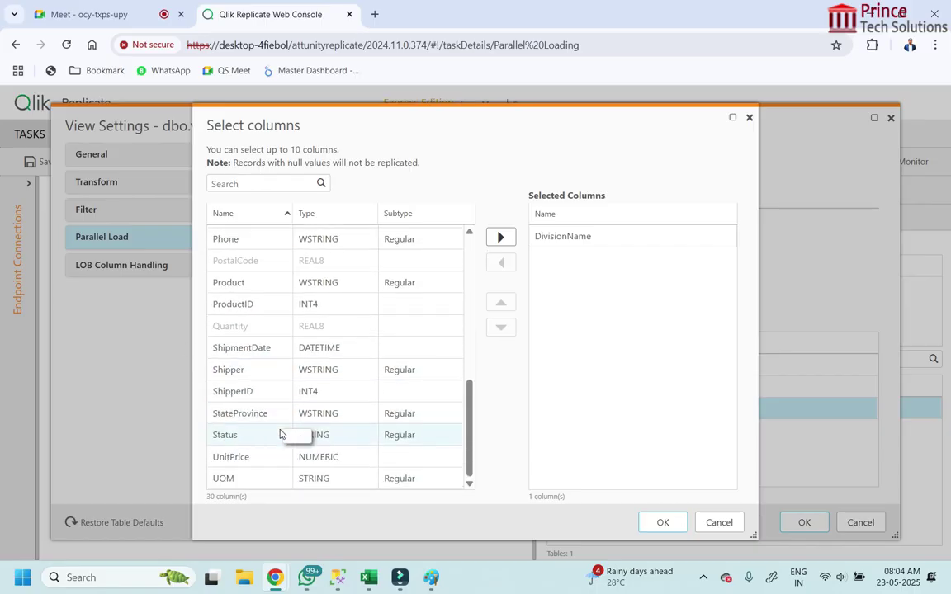
click(244, 482)
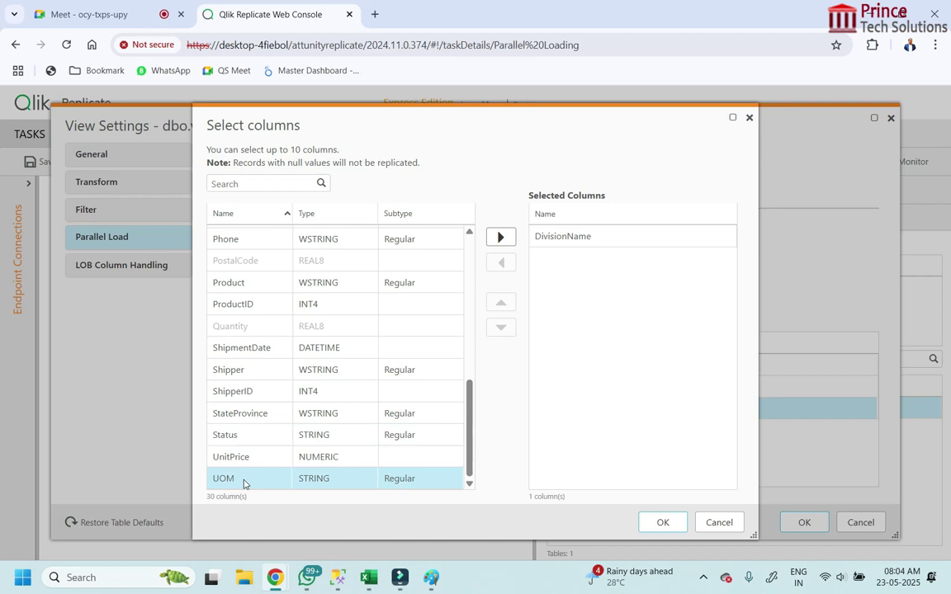
click(500, 237)
click(570, 261)
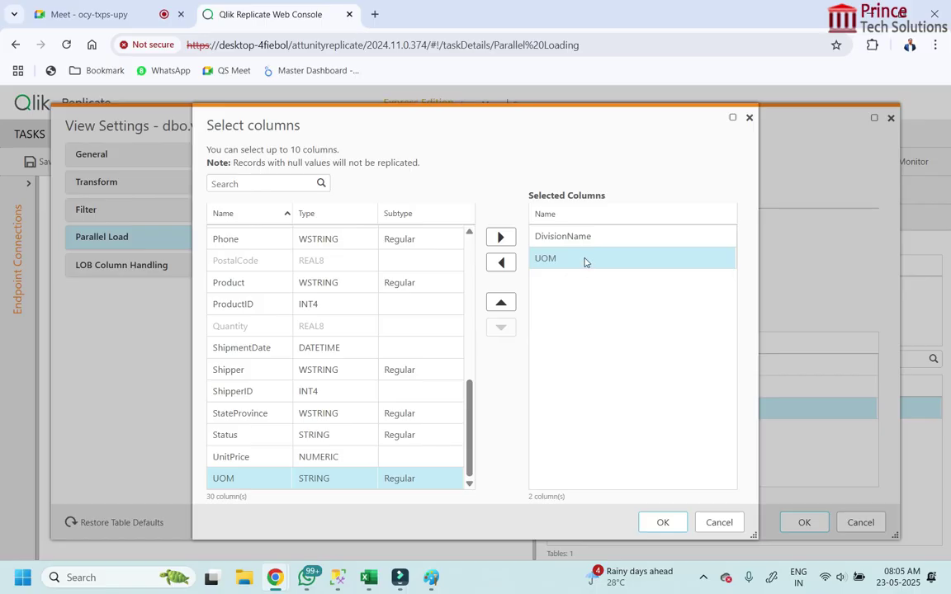
click(660, 522)
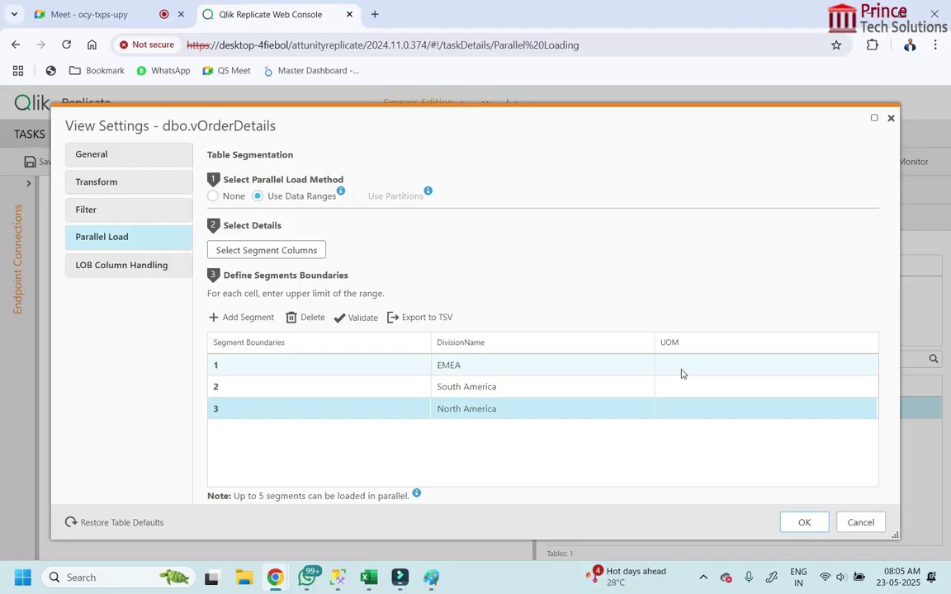
- Open segment 1 for editing and check the Customers and OrderDetails queries in SQL Server Management Studio for a UOM column
double_click(516, 368)
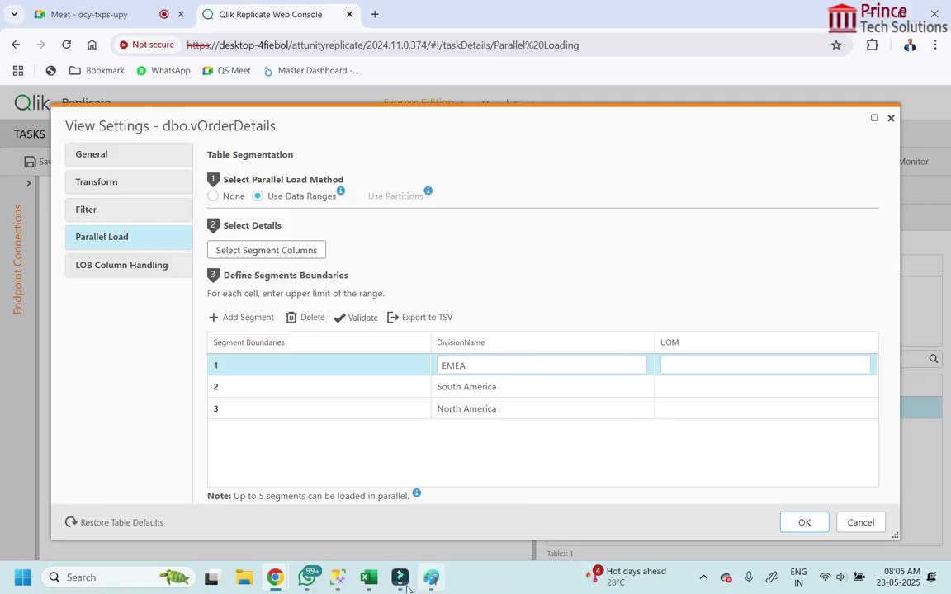
click(337, 579)
click(679, 505)
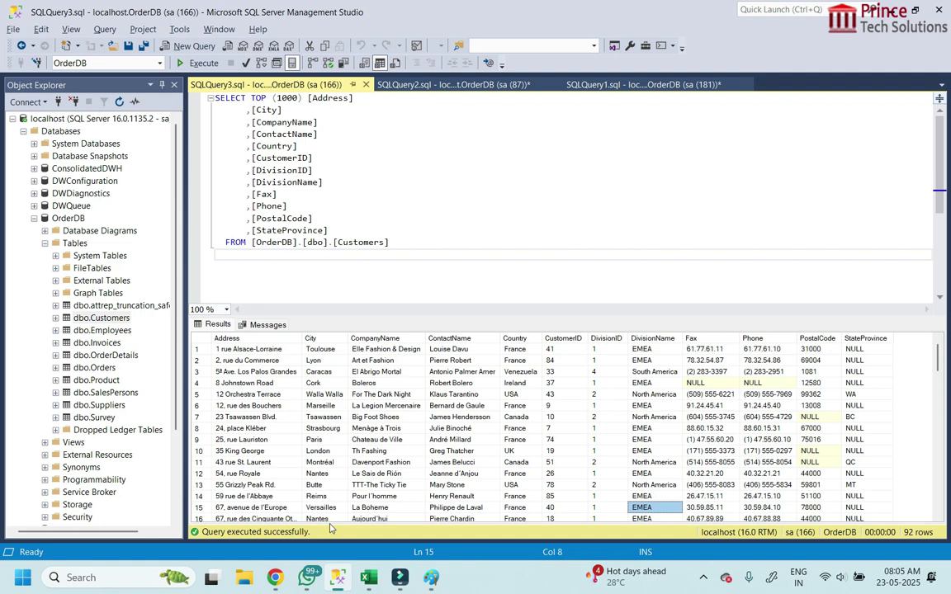
key(Right)
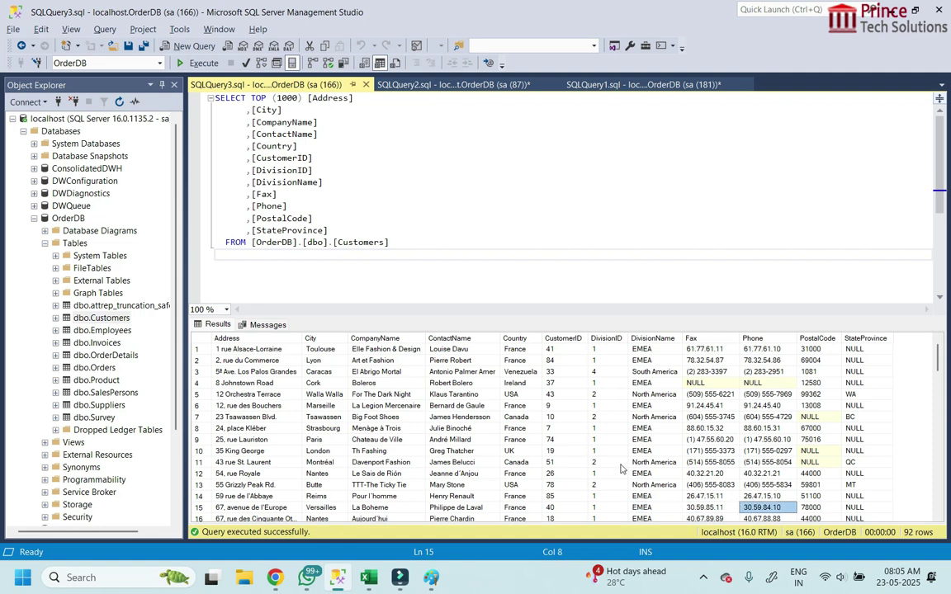
key(Left)
key(Home)
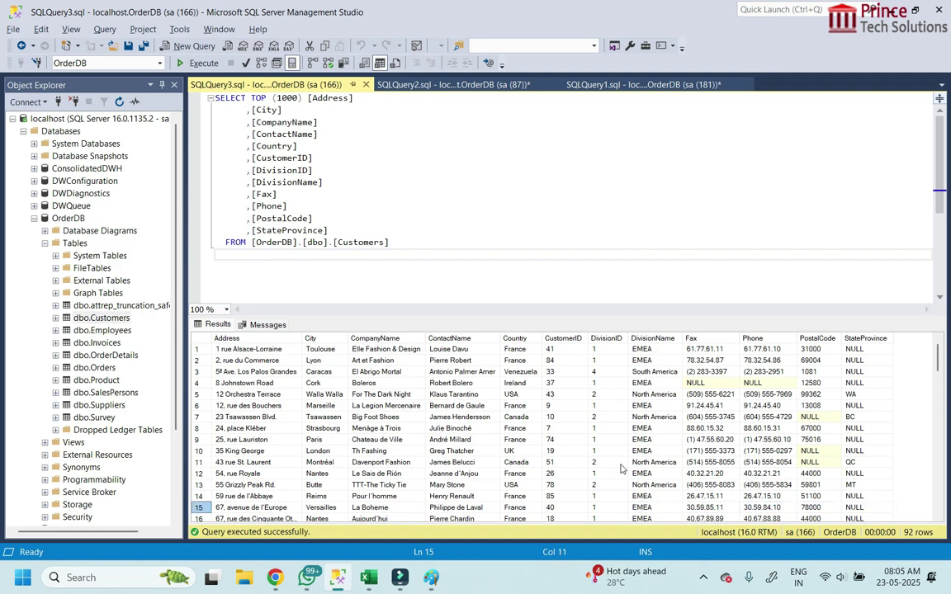
click(334, 202)
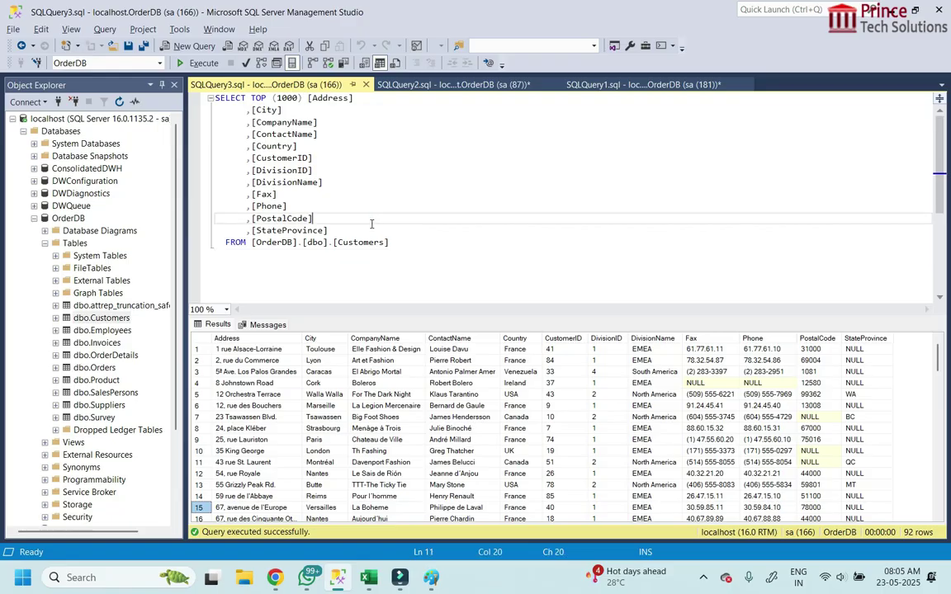
click(445, 85)
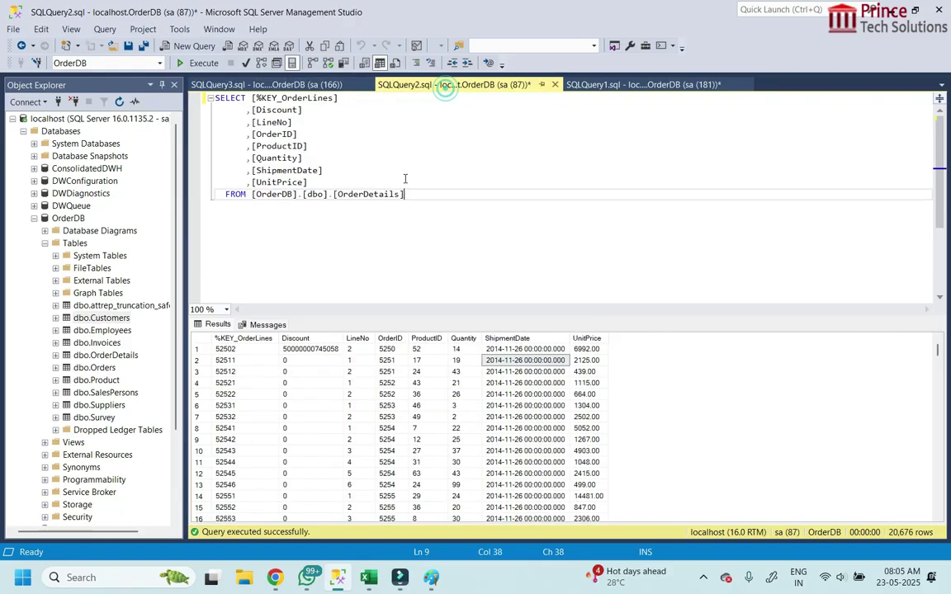
click(339, 578)
click(339, 578)
click(340, 577)
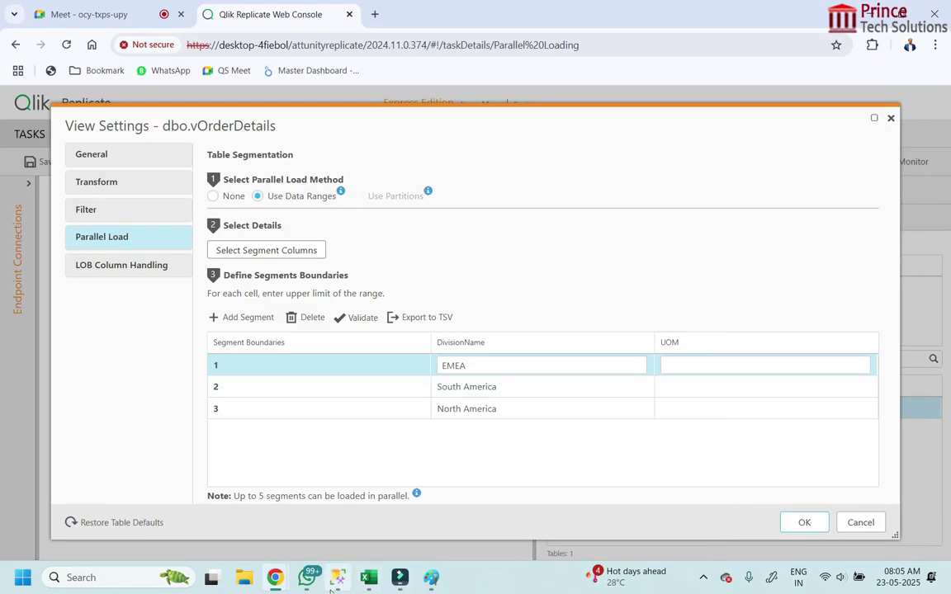
- Switch to SQL Server Management Studio and query the top 1000 rows of the OrderDB view dbo.vOrderDetails
click(343, 583)
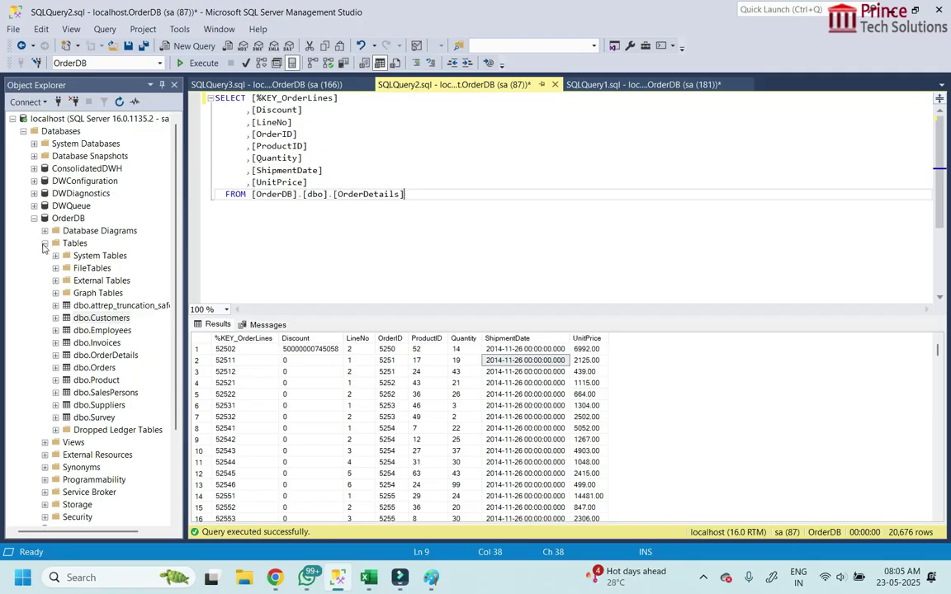
click(44, 243)
click(45, 255)
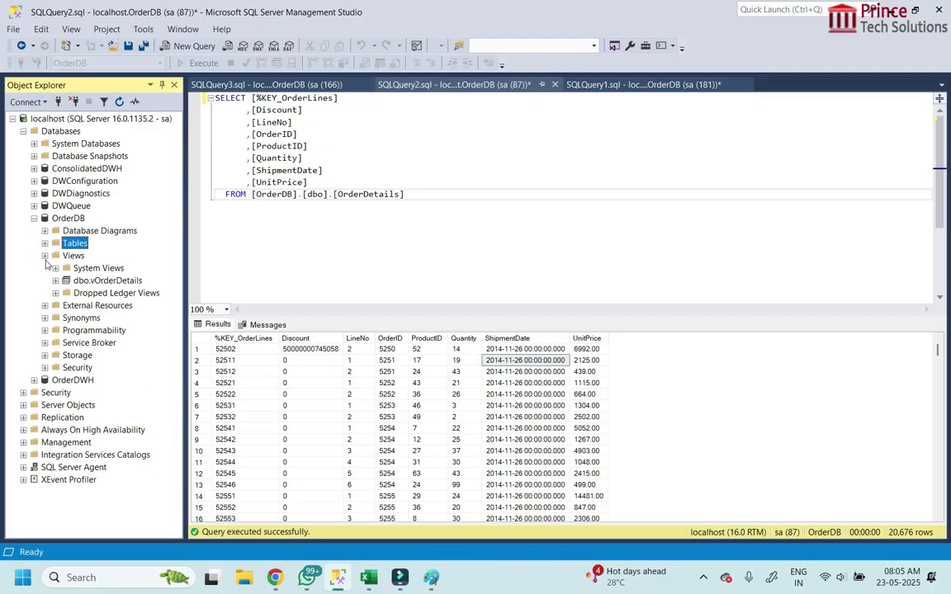
right_click(106, 282)
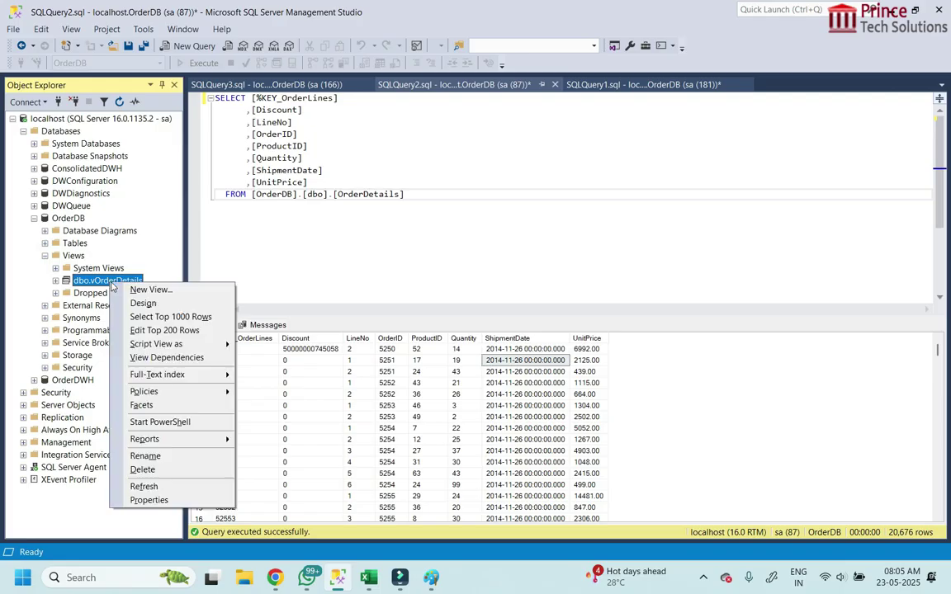
click(170, 316)
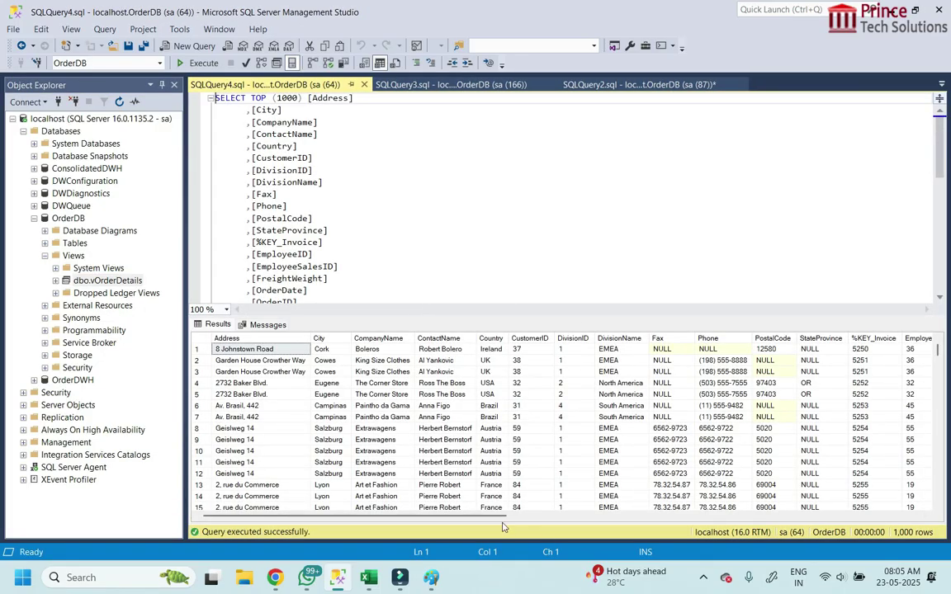
- Examine row 10 of the vOrderDetails results, comparing its DivisionName and UOM values
drag(486, 516, 887, 529)
click(498, 452)
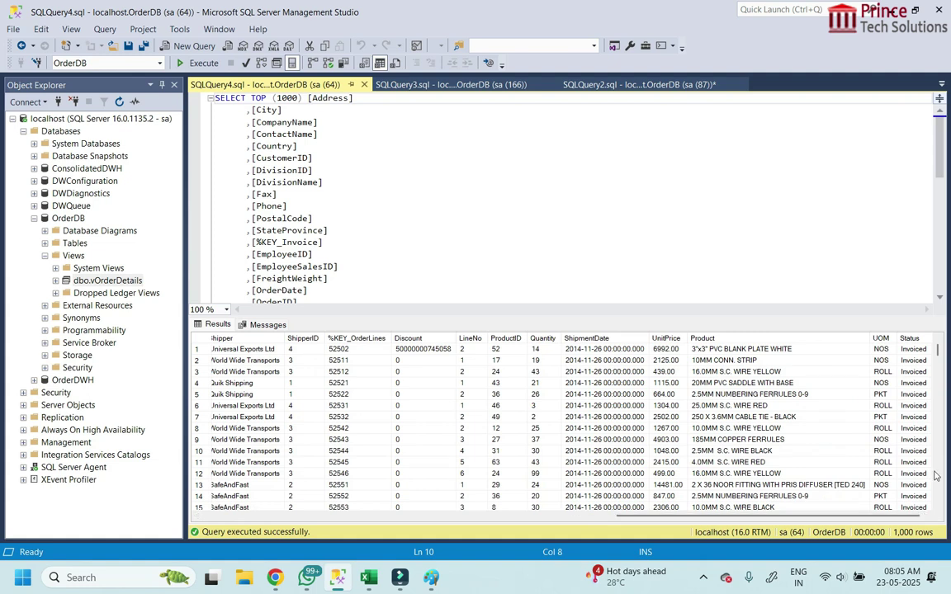
click(881, 450)
key(Left)
key(Left)
key(Left)
key(Left)
key(Left)
key(Left)
key(Left)
key(Left)
key(Left)
key(Left)
key(Left)
key(Left)
key(Left)
key(Left)
key(Left)
key(Left)
key(Left)
key(Left)
key(Left)
key(Left)
key(Left)
key(Right)
key(Right)
key(Right)
key(Right)
key(Right)
key(Right)
key(Right)
key(Right)
key(Right)
key(Right)
key(Right)
key(Right)
key(Right)
key(Right)
key(Right)
key(Right)
key(Right)
key(Right)
key(Right)
key(Right)
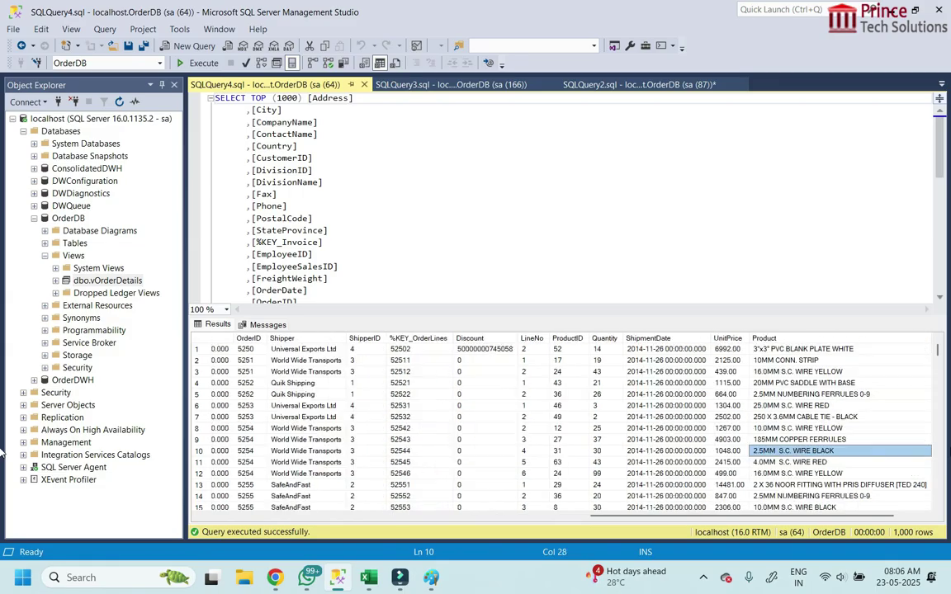
key(Right)
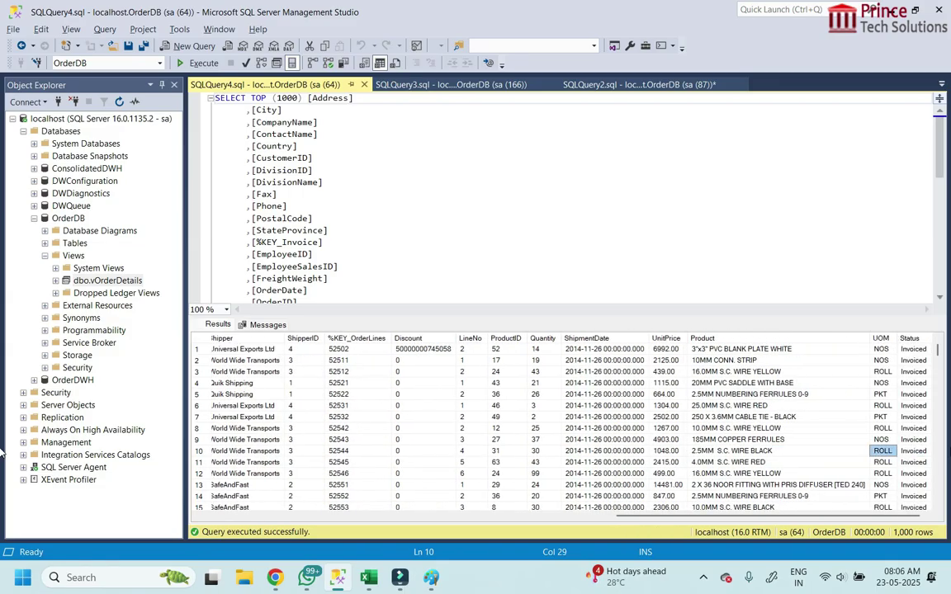
- Switch back to the Qlik Replicate console and set the UOM boundary of segment 1 to ROLL
key(alt+Tab)
click(728, 366)
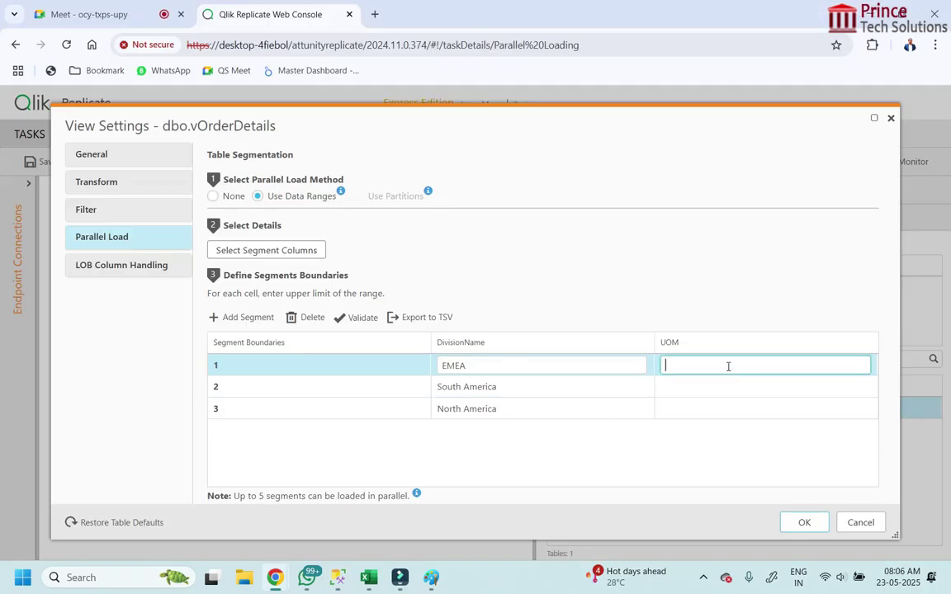
text(ROLL)
click(513, 449)
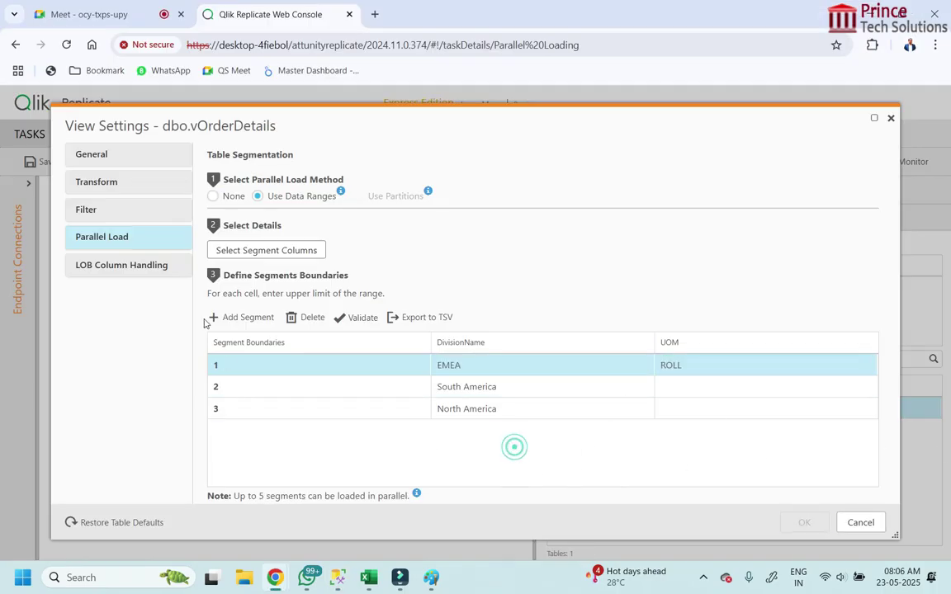
- Add a fourth segment with DivisionName EMEA and UOM NOS, checking the UOM value in the vOrderDetails query results
click(246, 321)
text(EMAE)
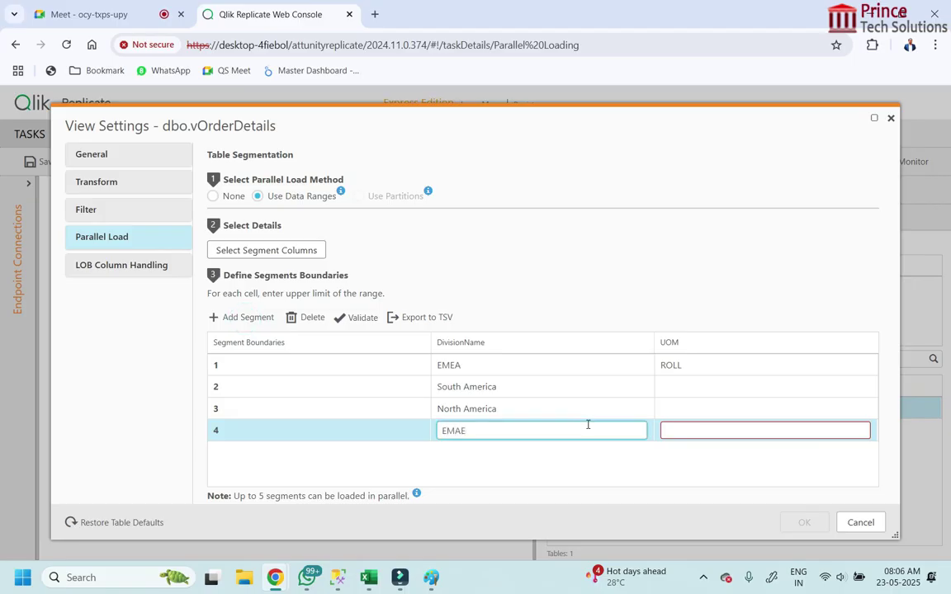
key(BackSpace)
text(A)
key(Tab)
click(564, 432)
key(BackSpace)
key(BackSpace)
text(EA)
click(683, 433)
key(alt+Tab)
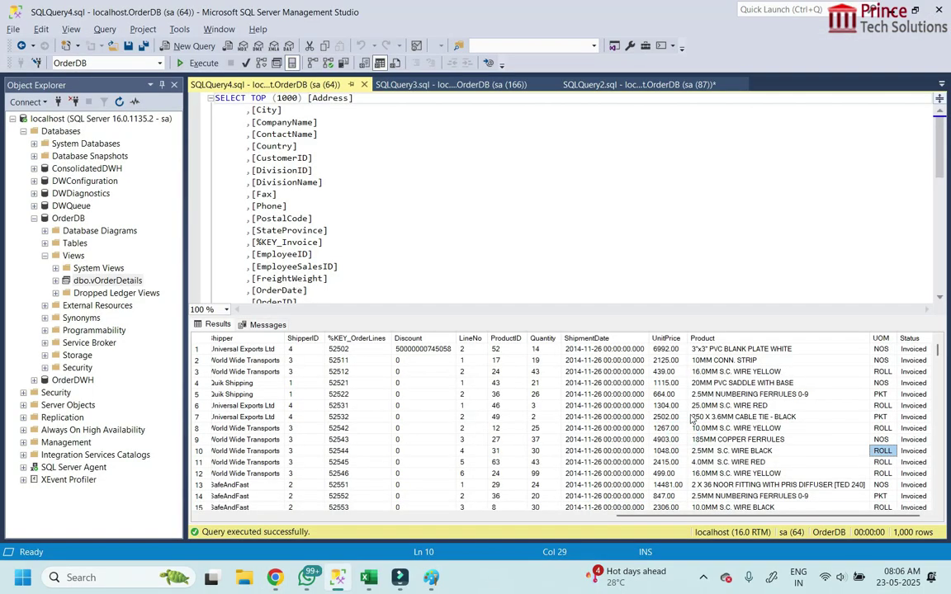
click(887, 439)
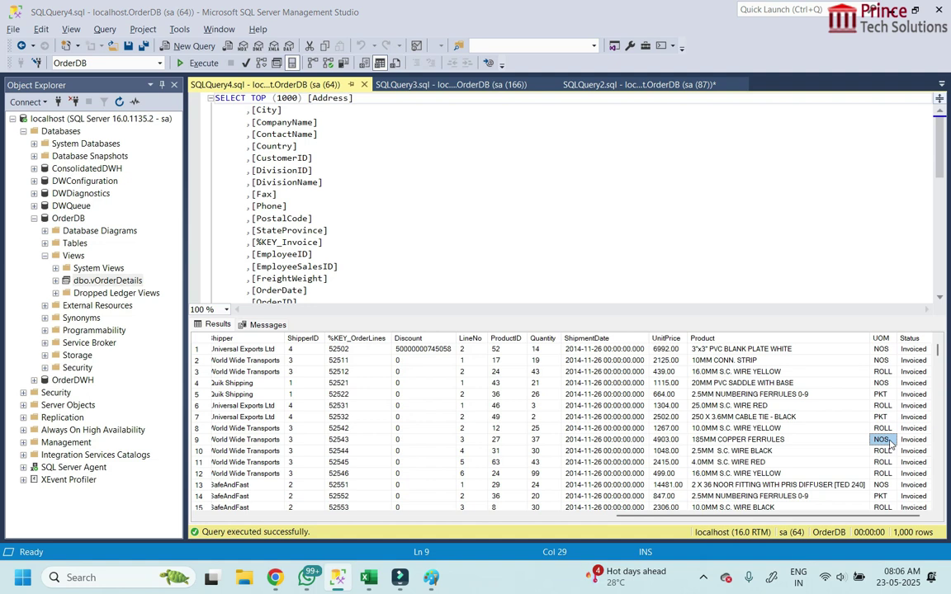
key(alt+Tab)
text(NOS)
click(730, 457)
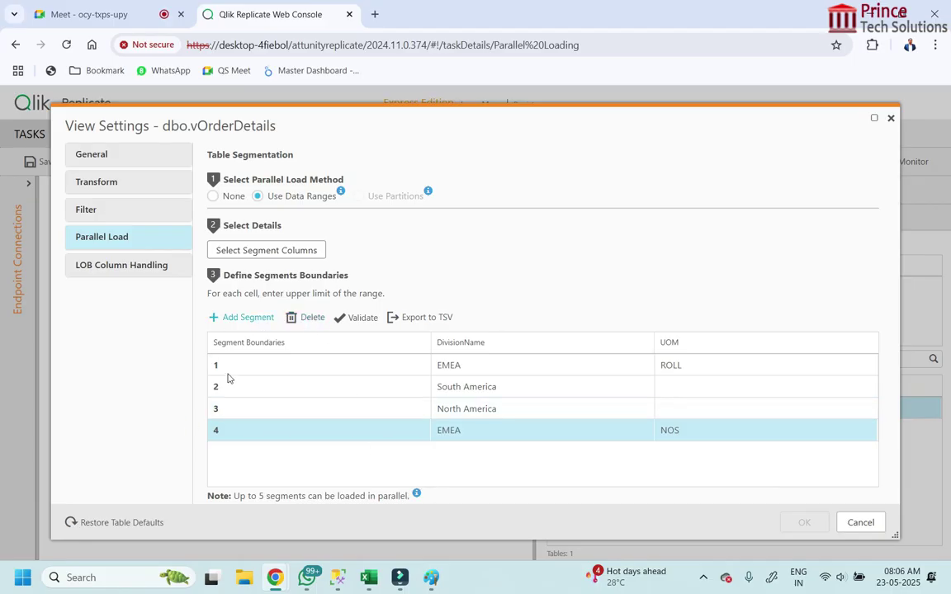
- Delete segment 4 and remove UOM from the segment columns, keeping only DivisionName
click(308, 318)
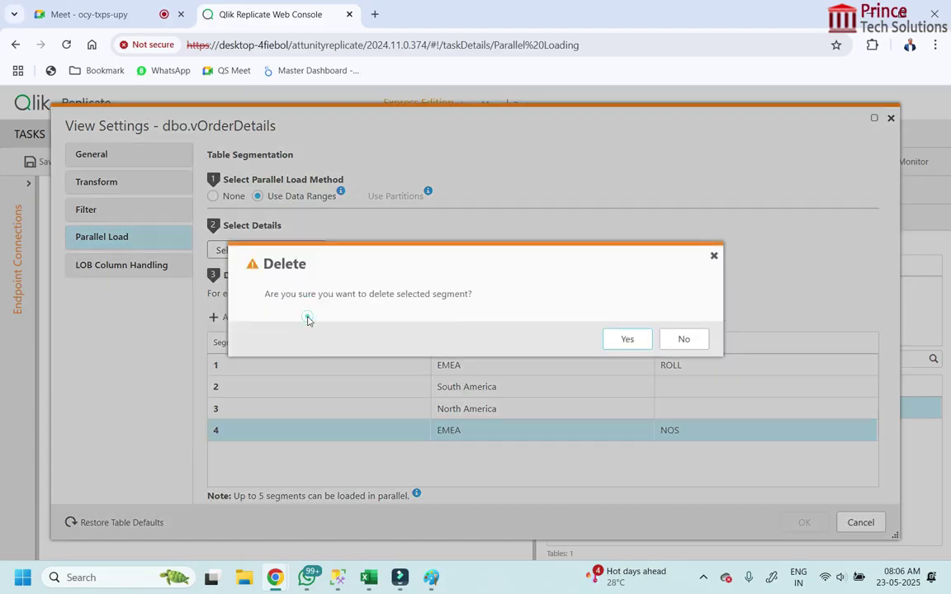
click(637, 363)
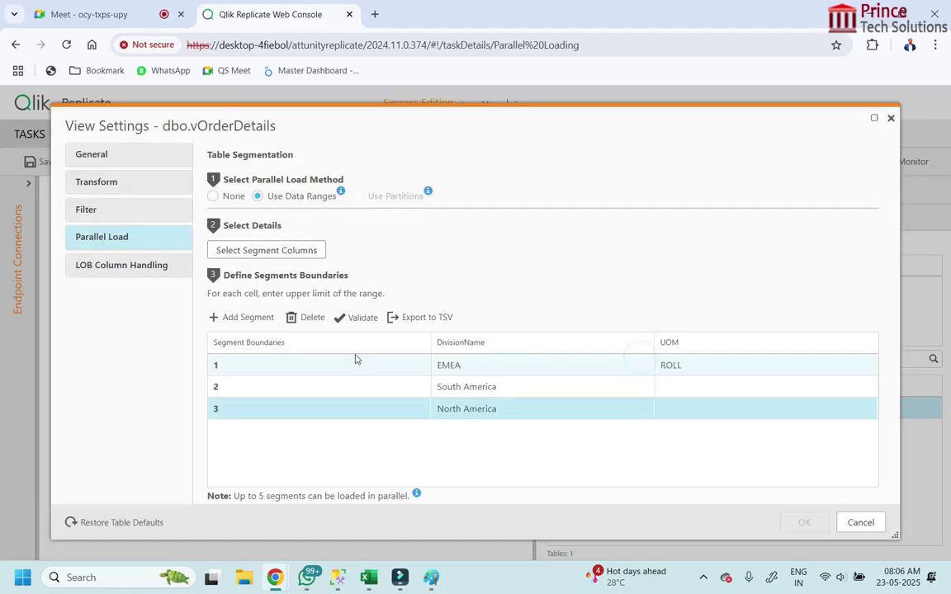
click(293, 251)
click(551, 258)
click(501, 264)
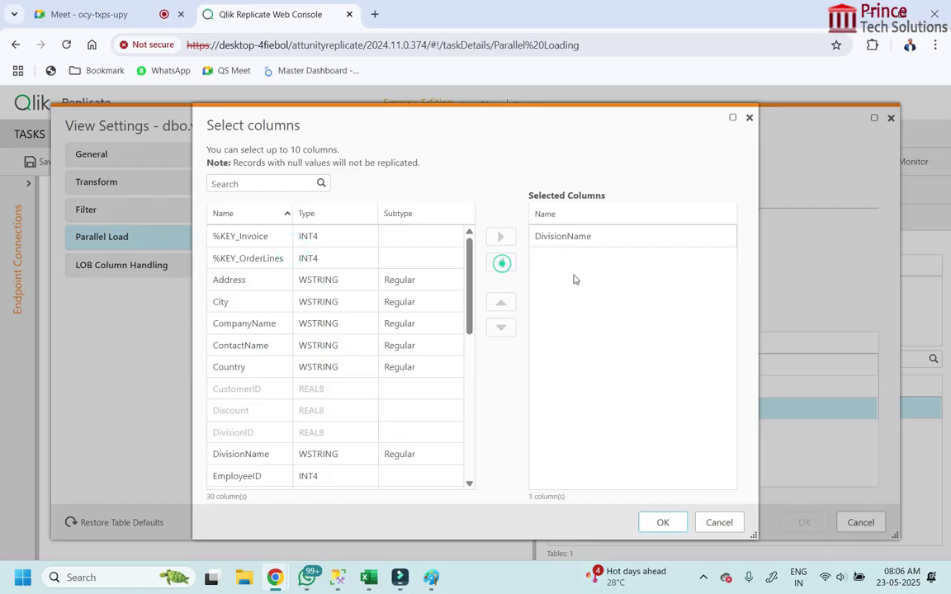
click(663, 522)
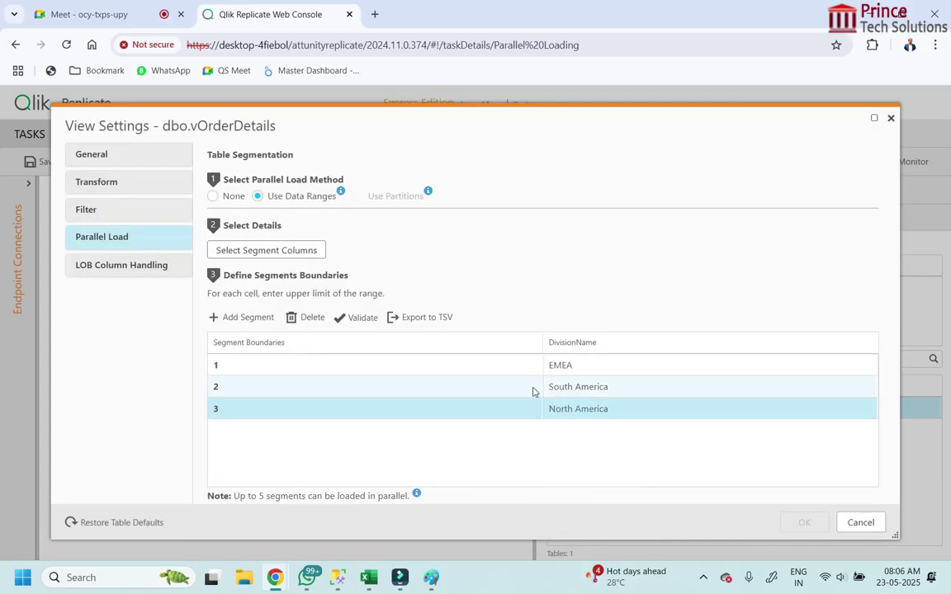
drag(542, 344, 430, 345)
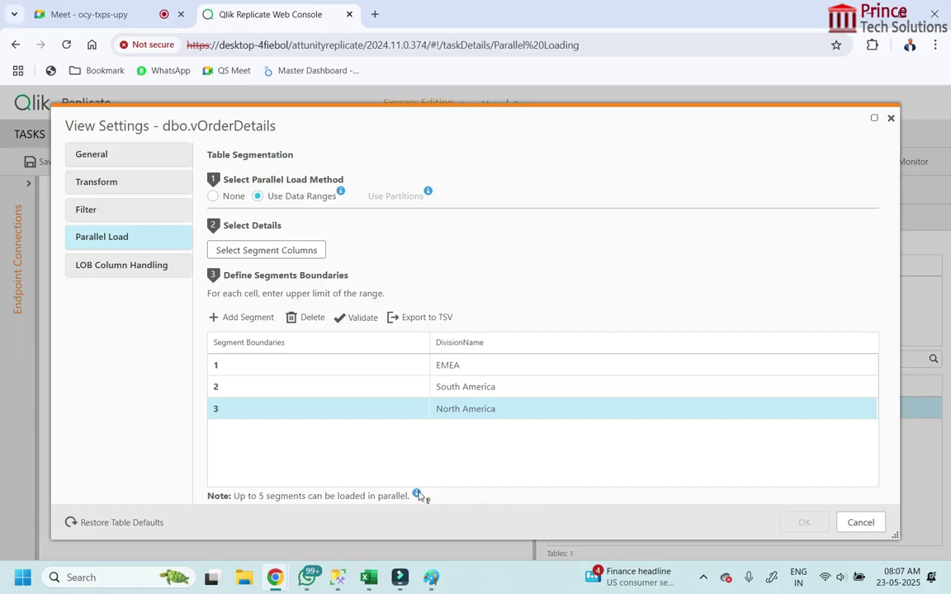
- Validate the DivisionName segment boundaries and confirm the parallel load settings of dbo.vOrderDetails
mouse_move(418, 496)
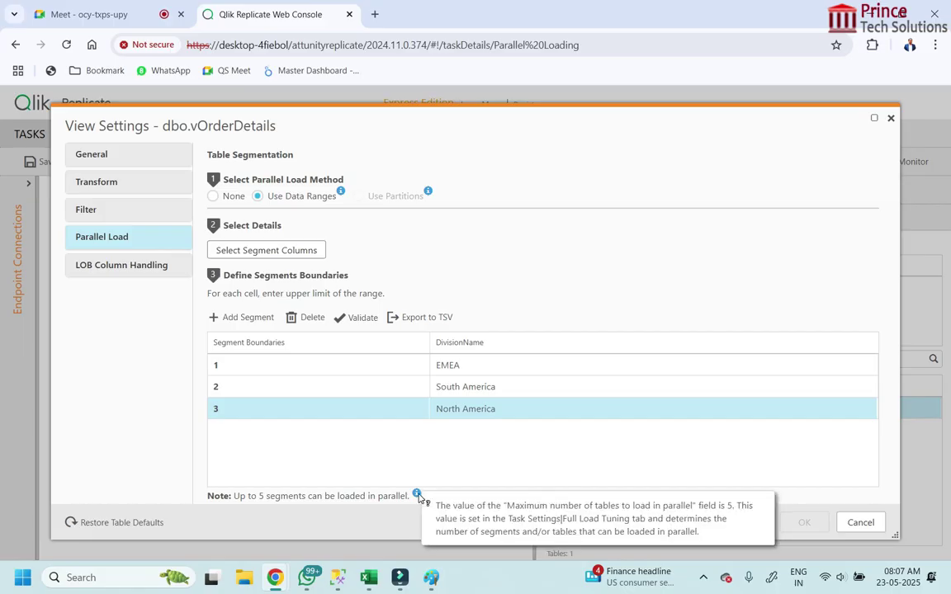
click(359, 319)
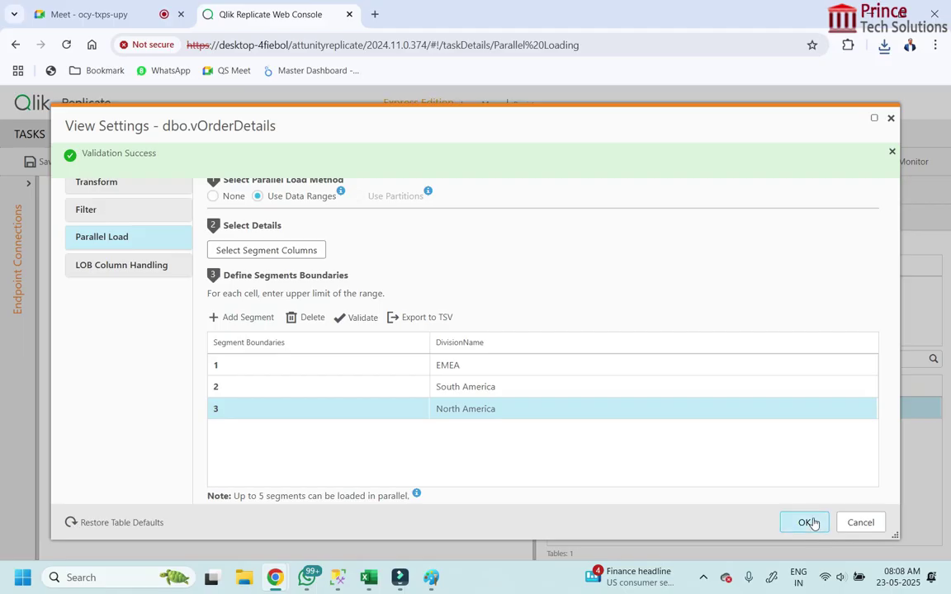
click(809, 522)
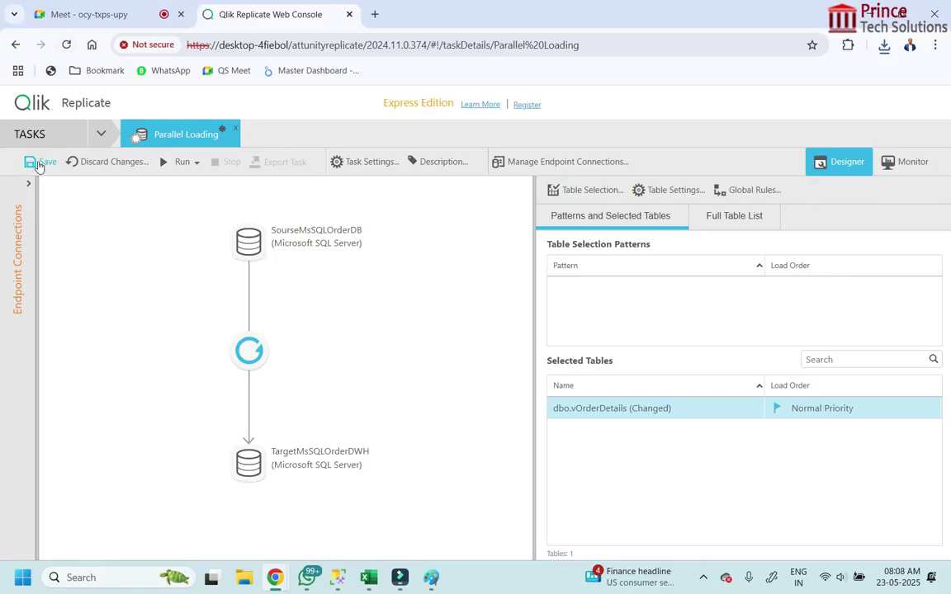
- Save and run the Parallel Loading task, and view the load details of its completed table
click(29, 164)
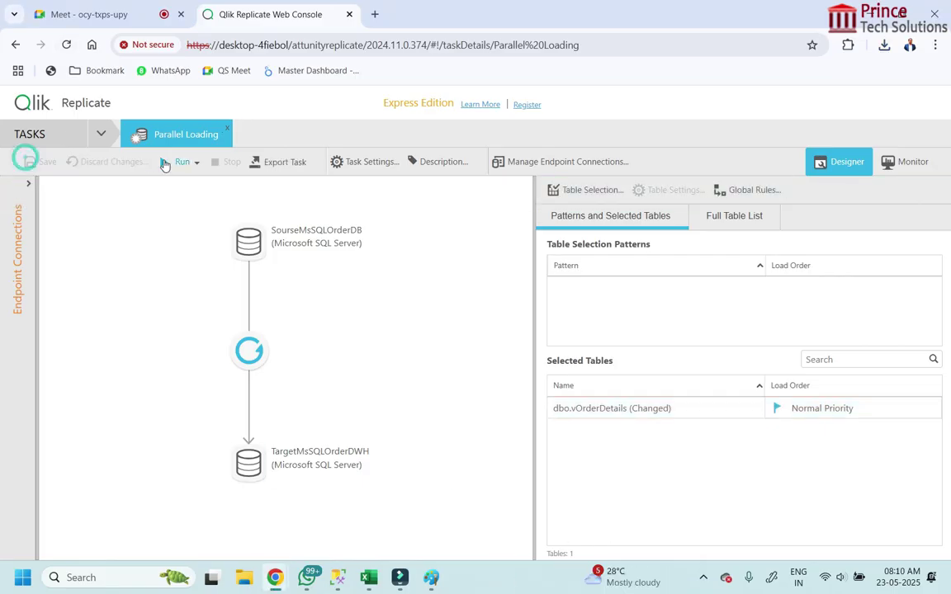
click(164, 162)
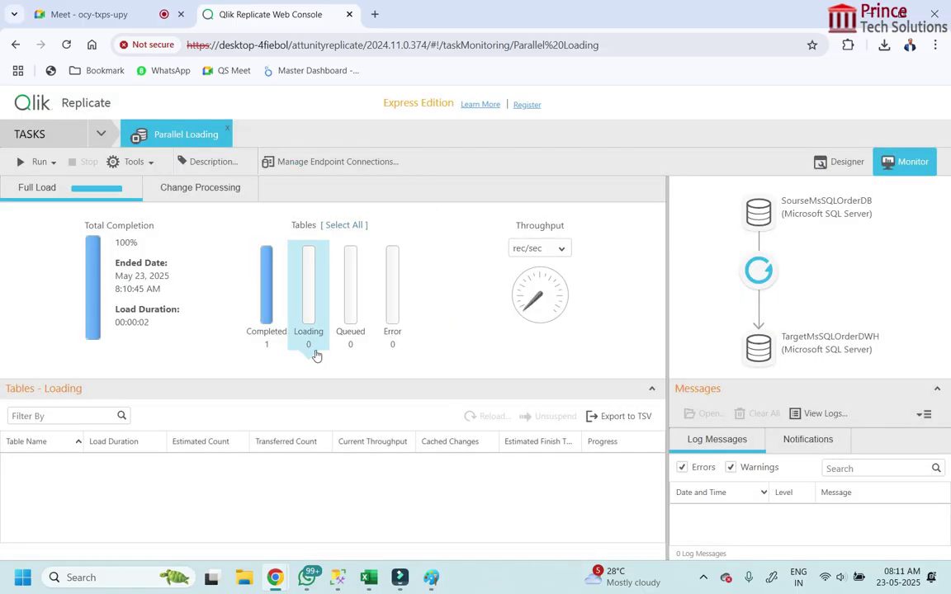
click(271, 313)
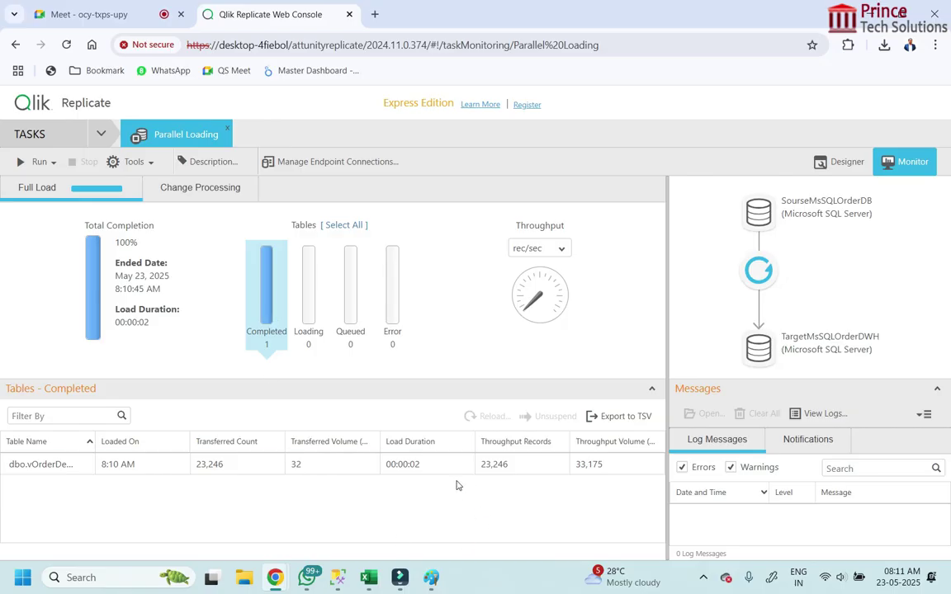
drag(419, 467, 422, 469)
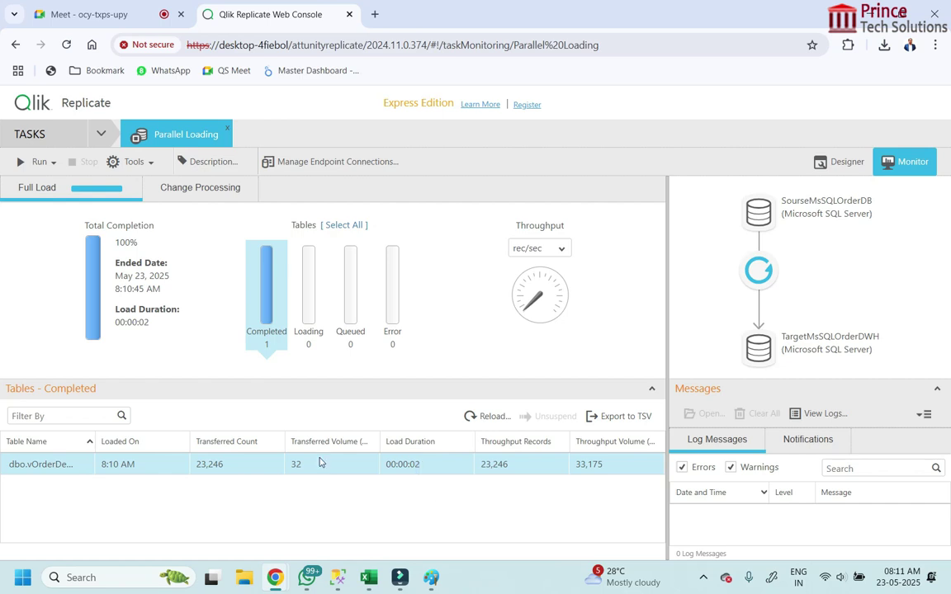
click(356, 386)
- Switch to SQL Server Management Studio and query the top 1000 rows of the OrderDWH table plod.OrderDetailsPL
click(338, 578)
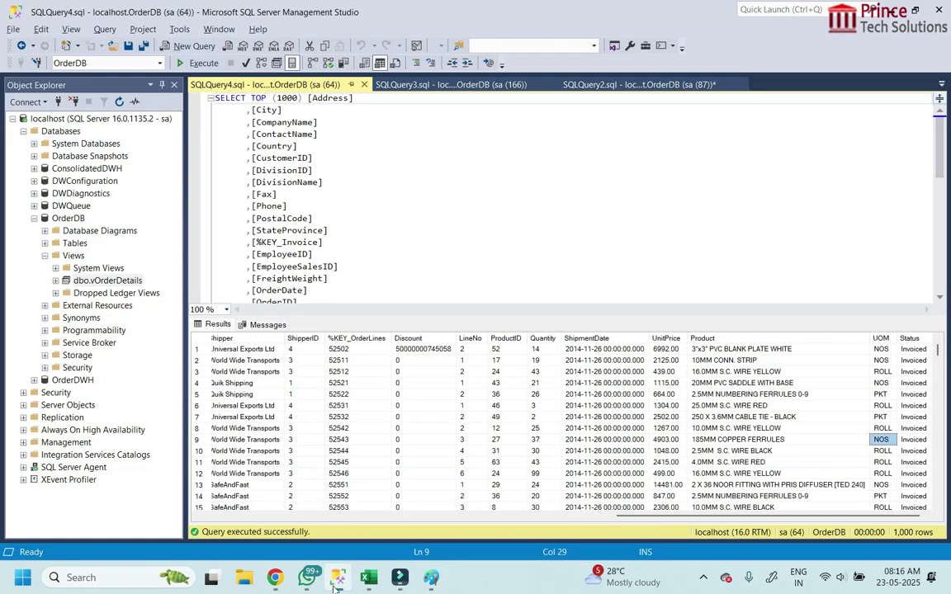
click(388, 231)
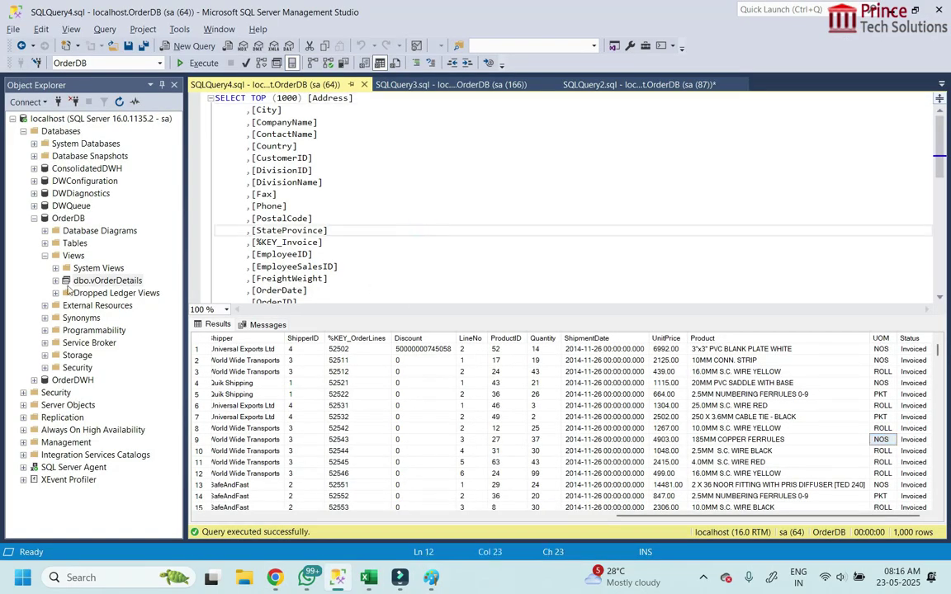
click(34, 218)
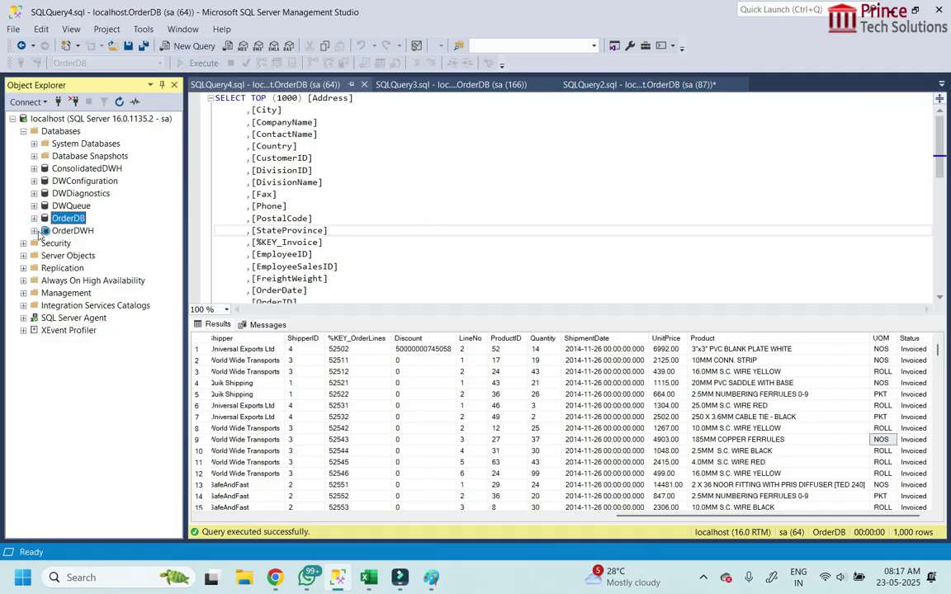
click(34, 231)
click(45, 256)
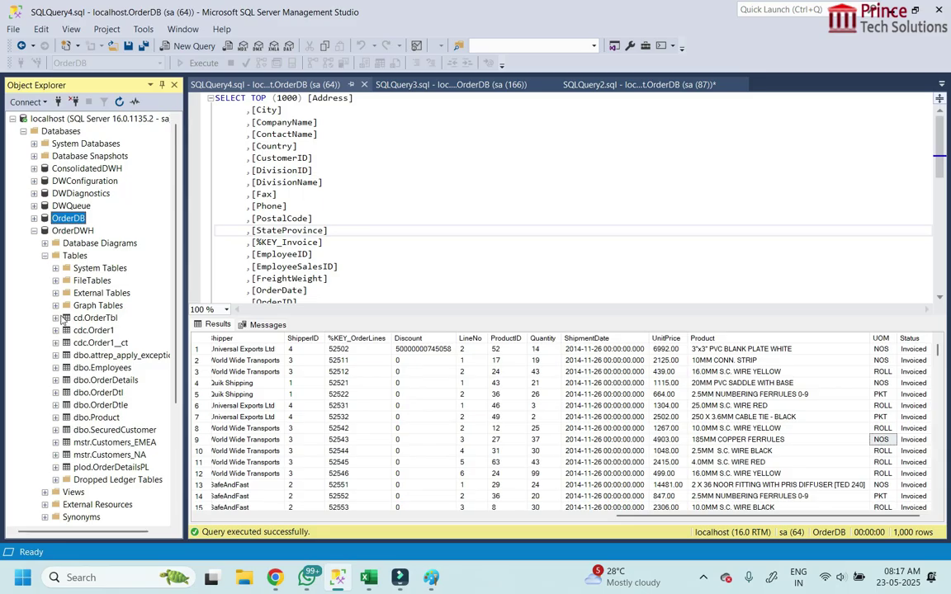
click(91, 467)
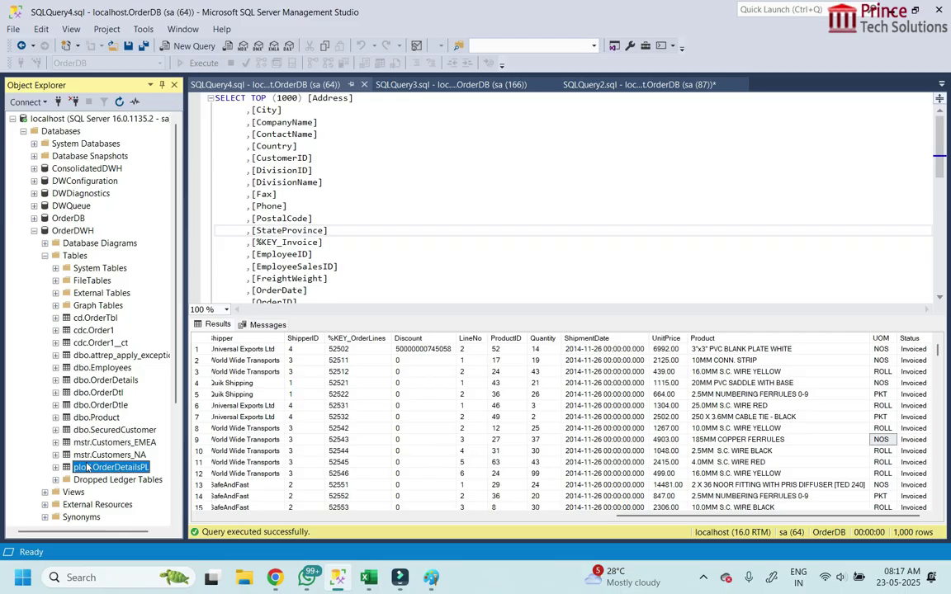
right_click(113, 471)
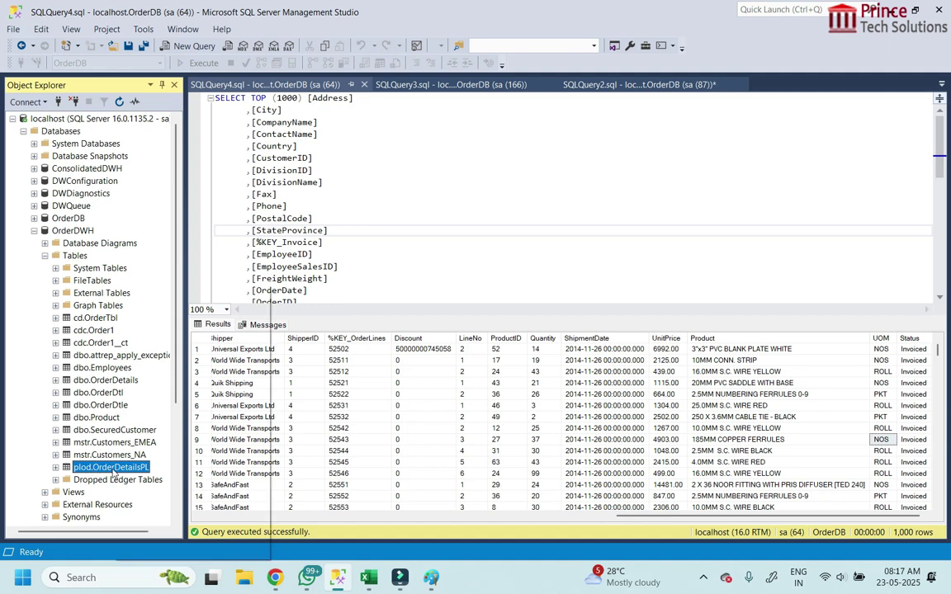
click(221, 322)
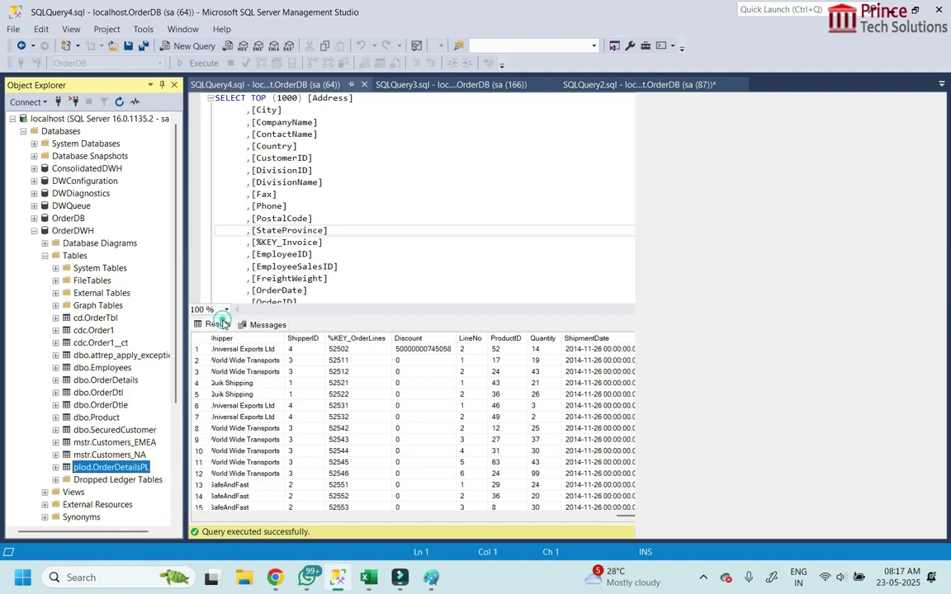
- Remove the TOP (1000) limit from the OrderDetailsPL query and execute it
key(BackSpace)
key(BackSpace)
key(BackSpace)
key(BackSpace)
key(BackSpace)
key(BackSpace)
key(BackSpace)
key(BackSpace)
key(BackSpace)
key(BackSpace)
key(BackSpace)
click(340, 170)
click(203, 63)
- Review all columns of the OrderDetailsPL results up to LoadingTime, and look through the query text
drag(448, 517, 898, 534)
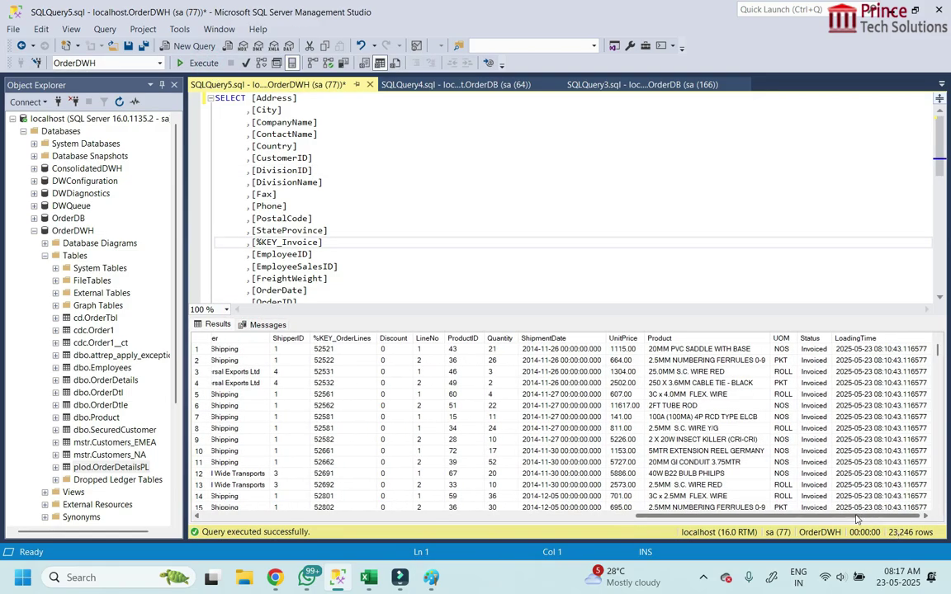
drag(859, 519, 419, 511)
click(590, 219)
scroll(590, 246, down, 9)
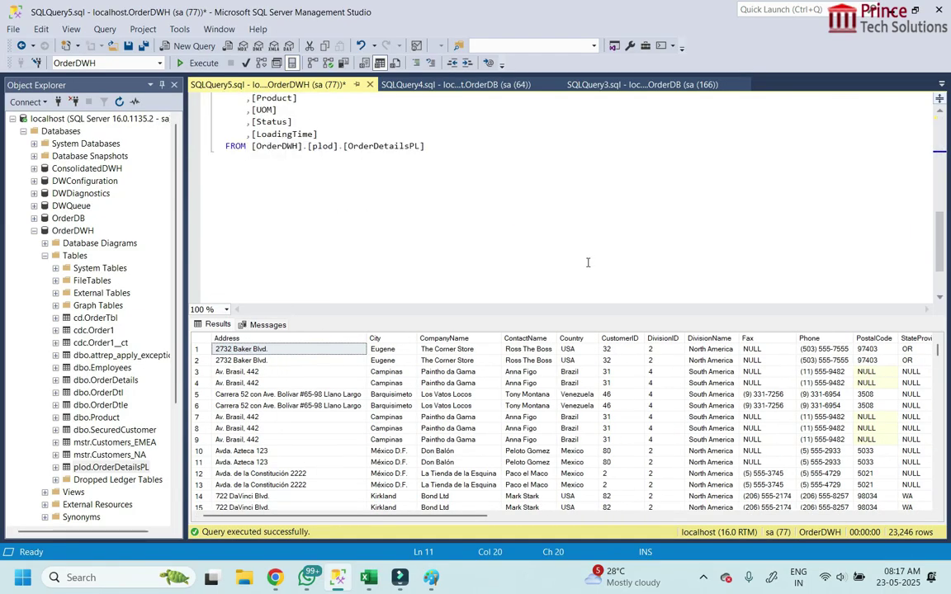
scroll(588, 263, up, 8)
scroll(588, 262, up, 1)
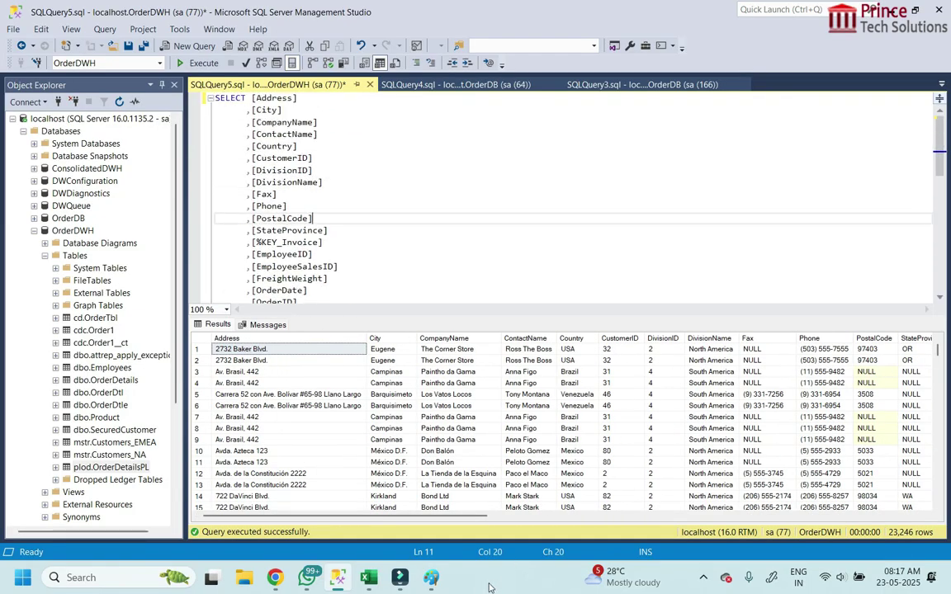
click(475, 253)
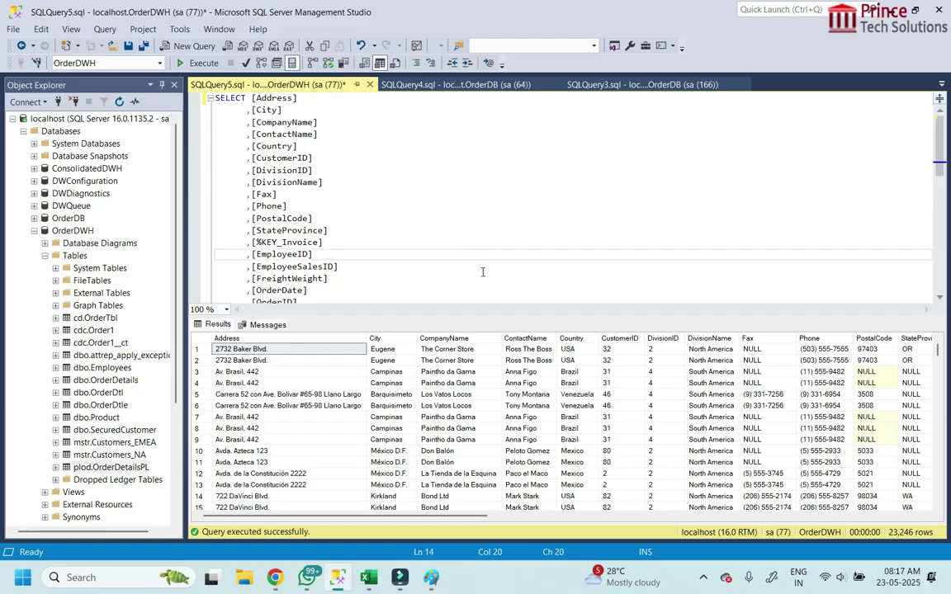
click(412, 233)
click(417, 244)
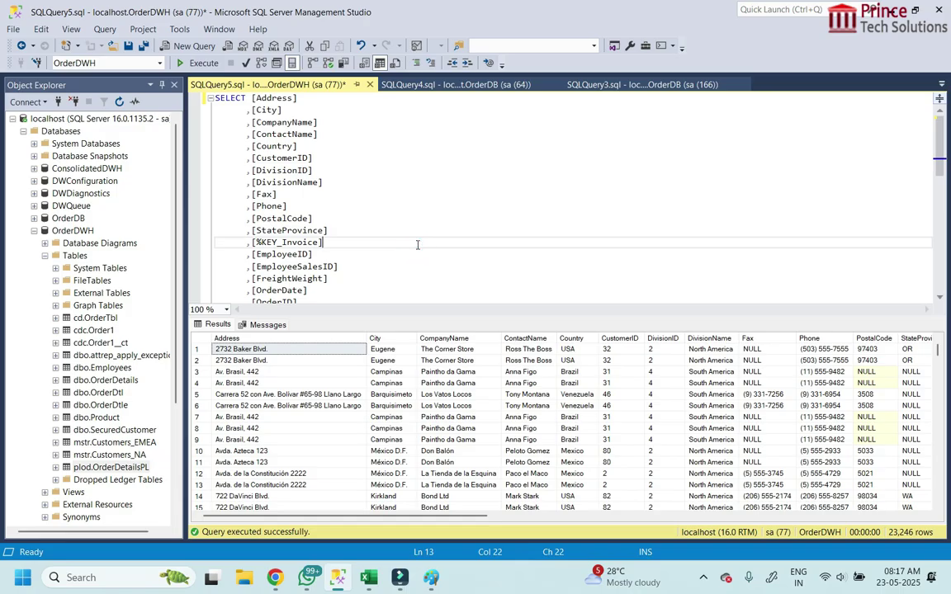